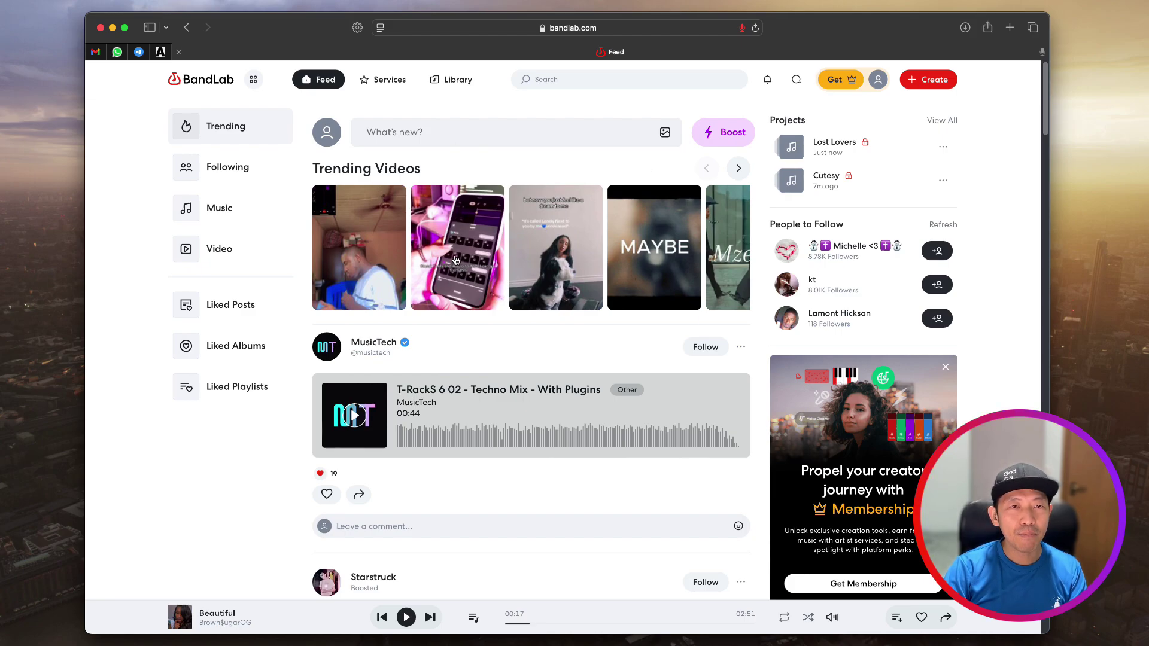
Step: Scroll the Feed and preview the MusicTech techno mix post, then pause it
scroll(454, 260, "down", 2)
scroll(455, 261, "up", 2)
scroll(460, 281, "down", 5)
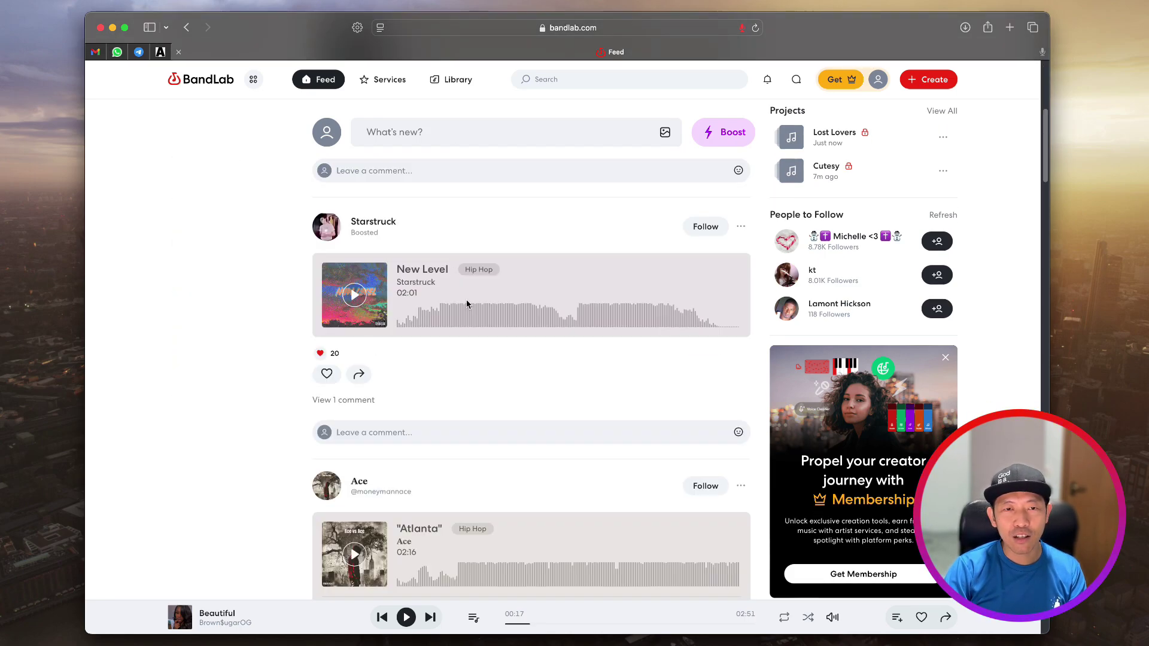
scroll(467, 304, "down", 15)
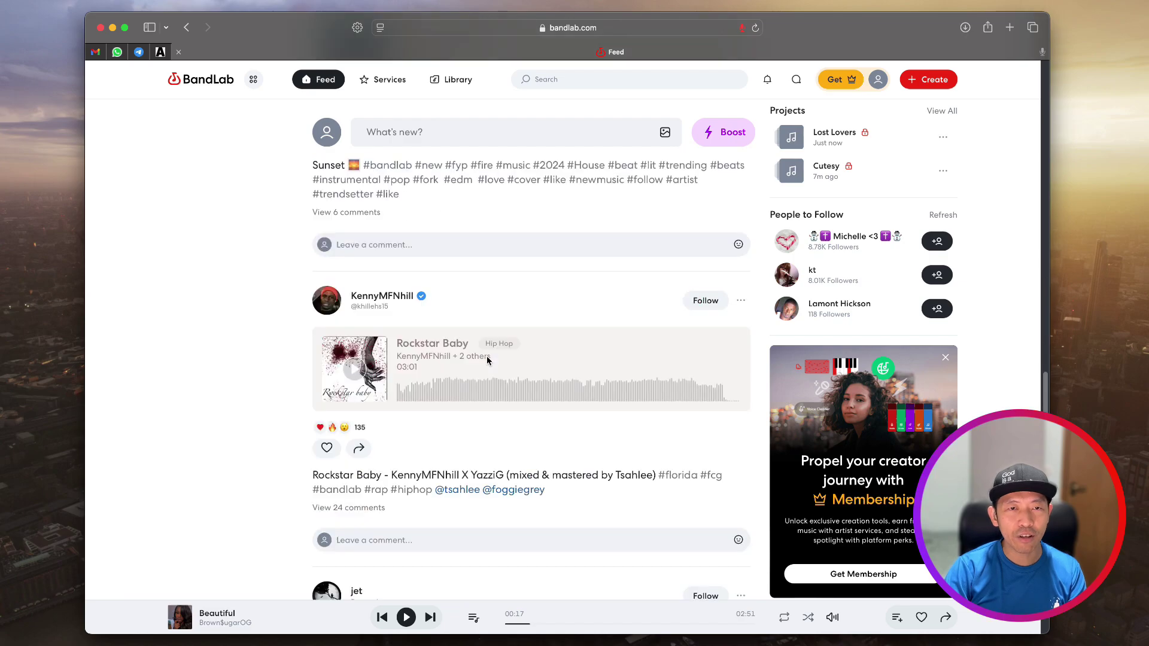
scroll(487, 356, "down", 3)
scroll(486, 356, "up", 20)
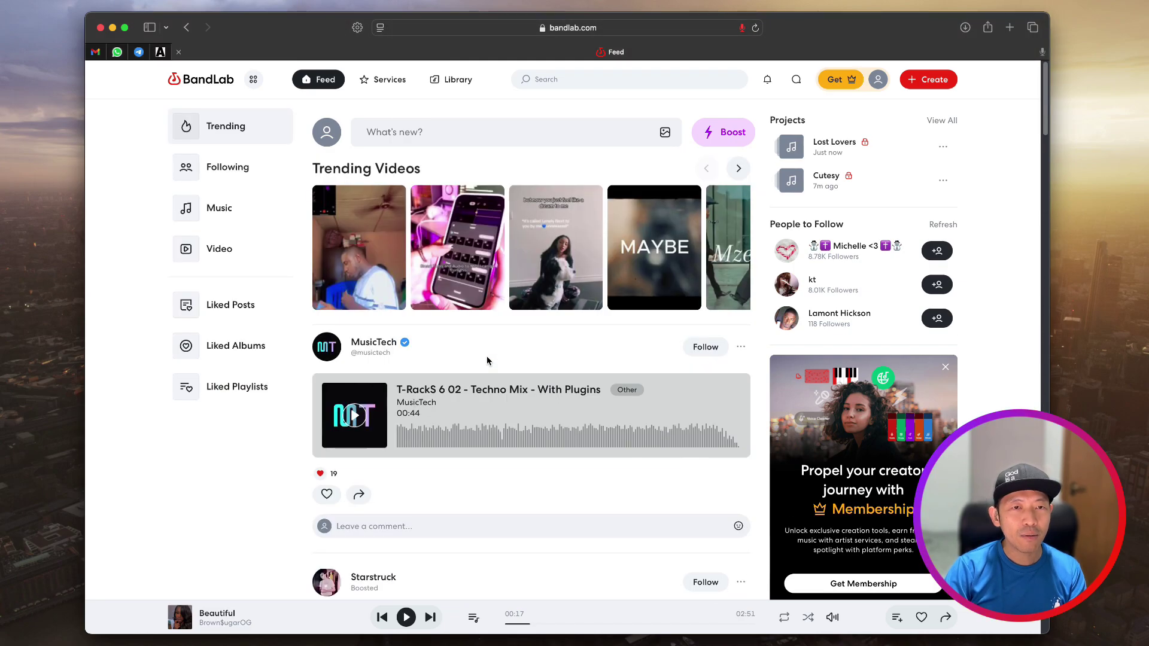
left_click(370, 418)
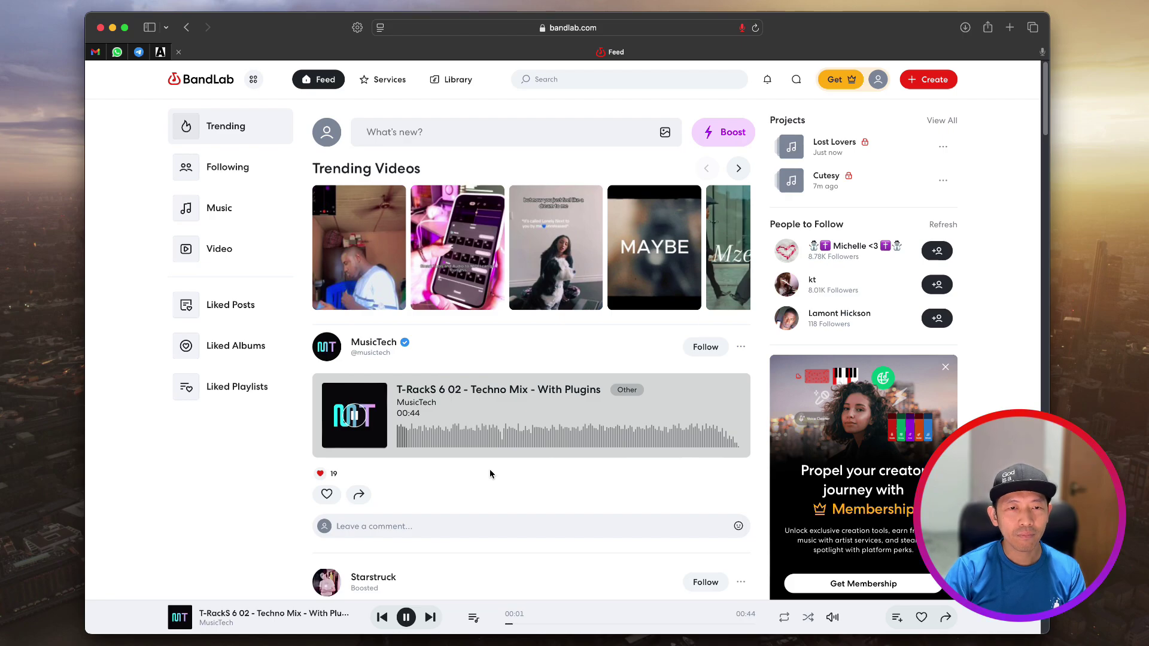
left_click(361, 422)
Step: Play and pause the 'Atlanta' track and the rap cover of 'woke up' by XG
scroll(471, 483, "down", 10)
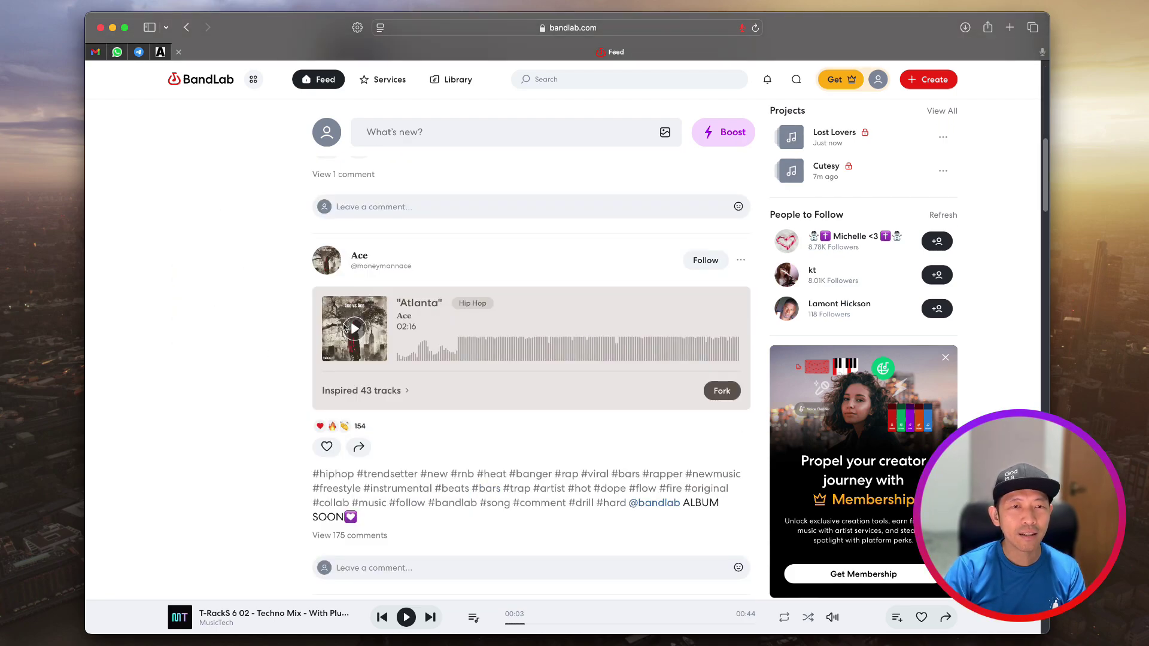
left_click(345, 328)
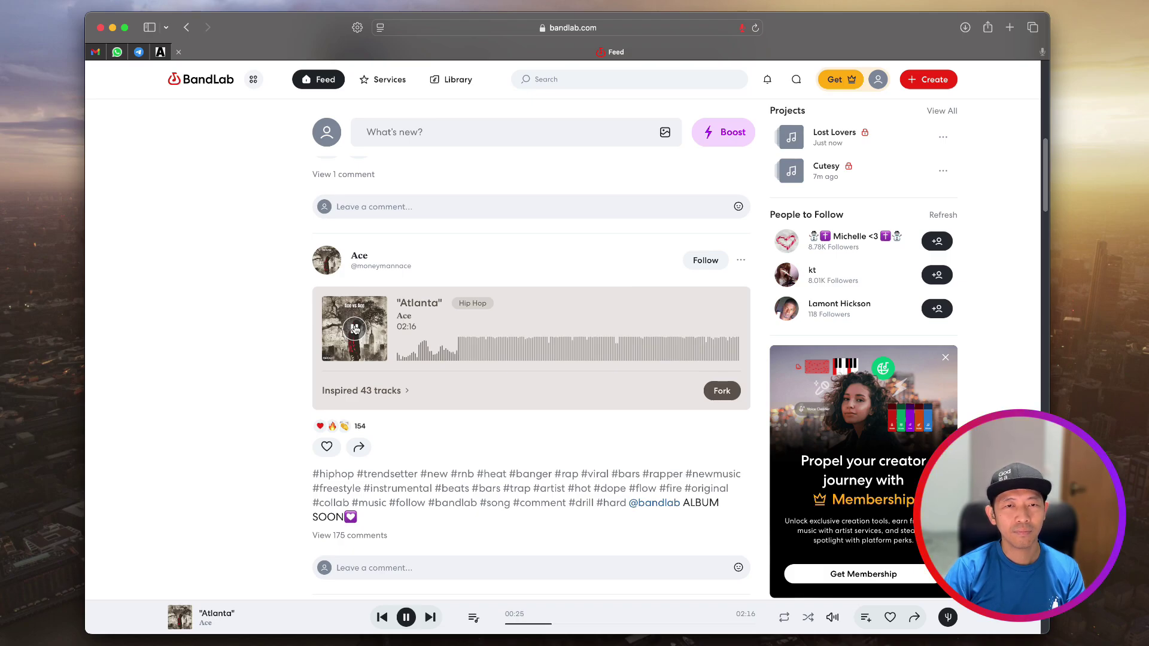
left_click(354, 328)
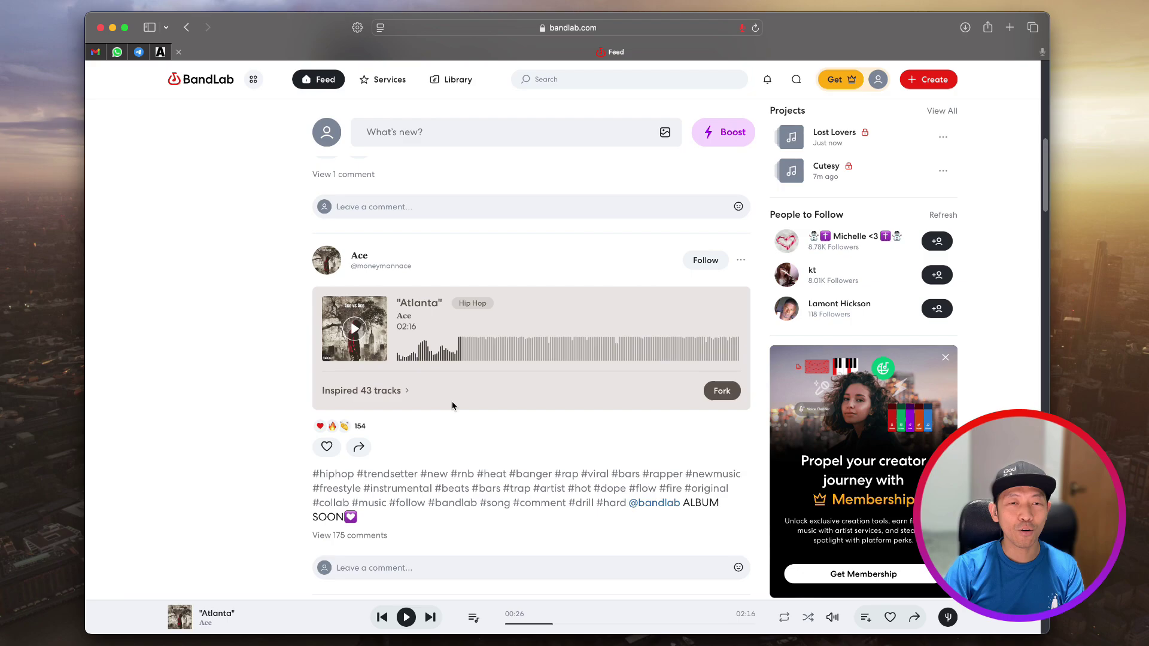
scroll(453, 404, "down", 5)
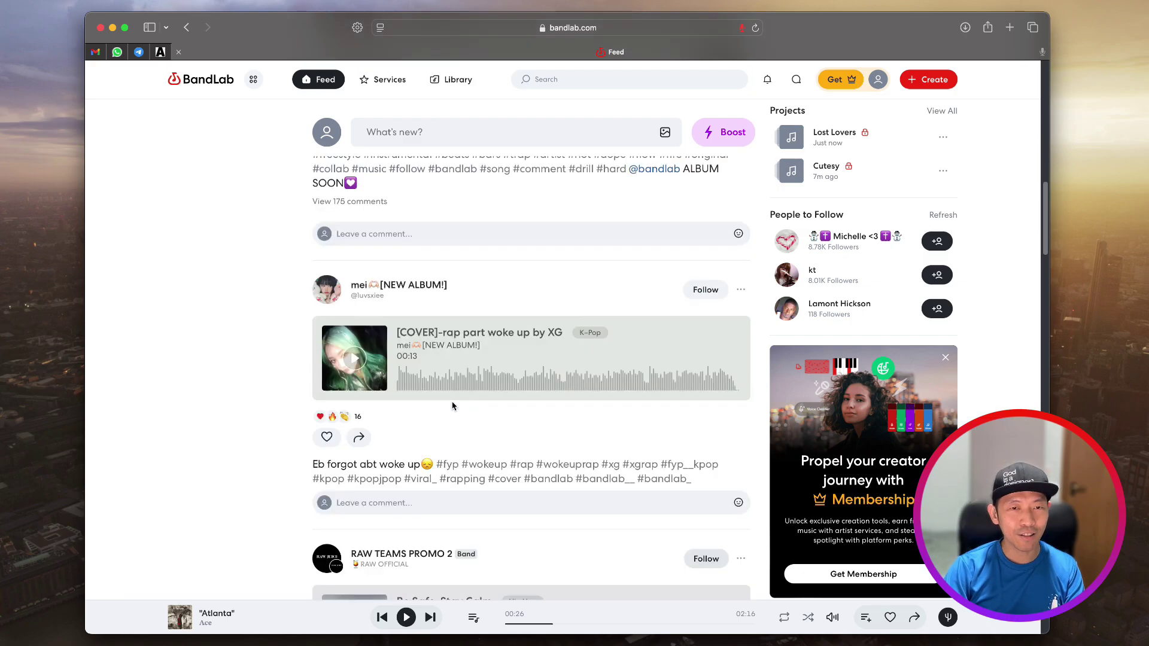
left_click(356, 359)
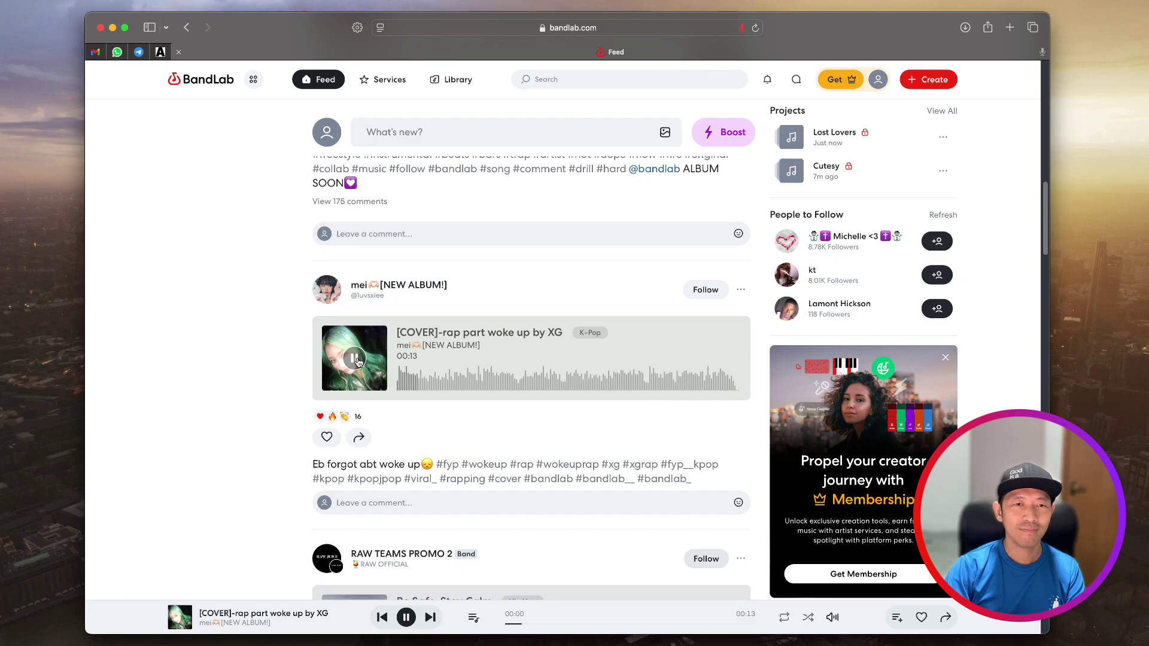
left_click(356, 359)
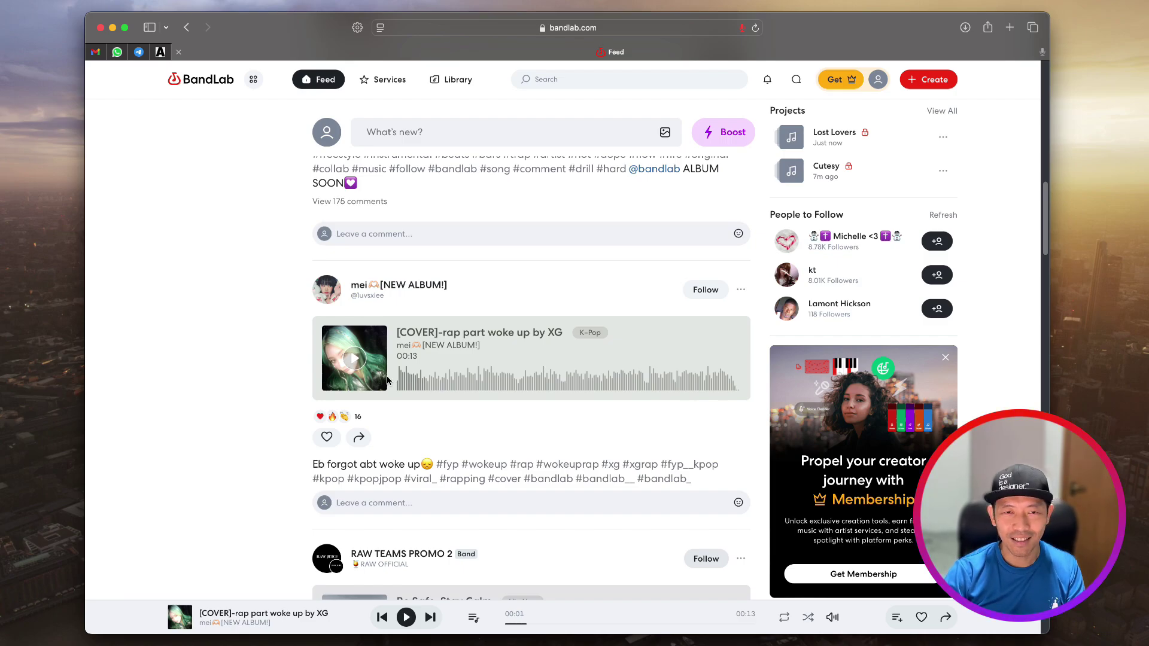
Step: Browse the feed's Music category, then switch to the Video category
scroll(386, 380, "up", 5)
scroll(385, 377, "down", 8)
scroll(385, 378, "down", 15)
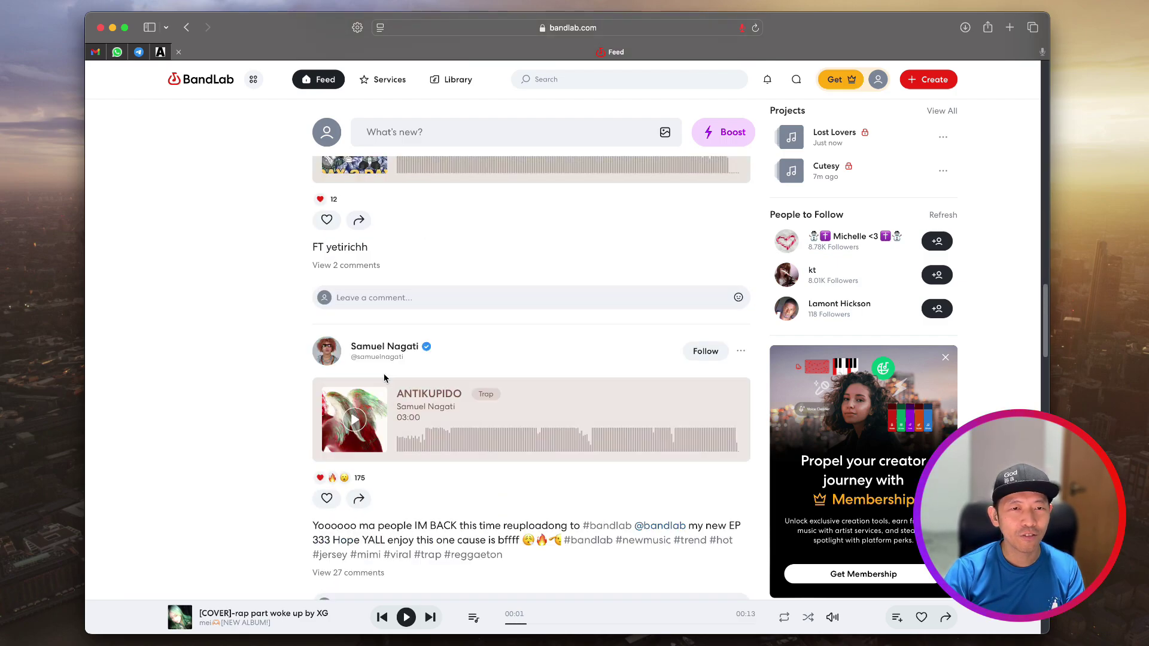
scroll(384, 378, "up", 10)
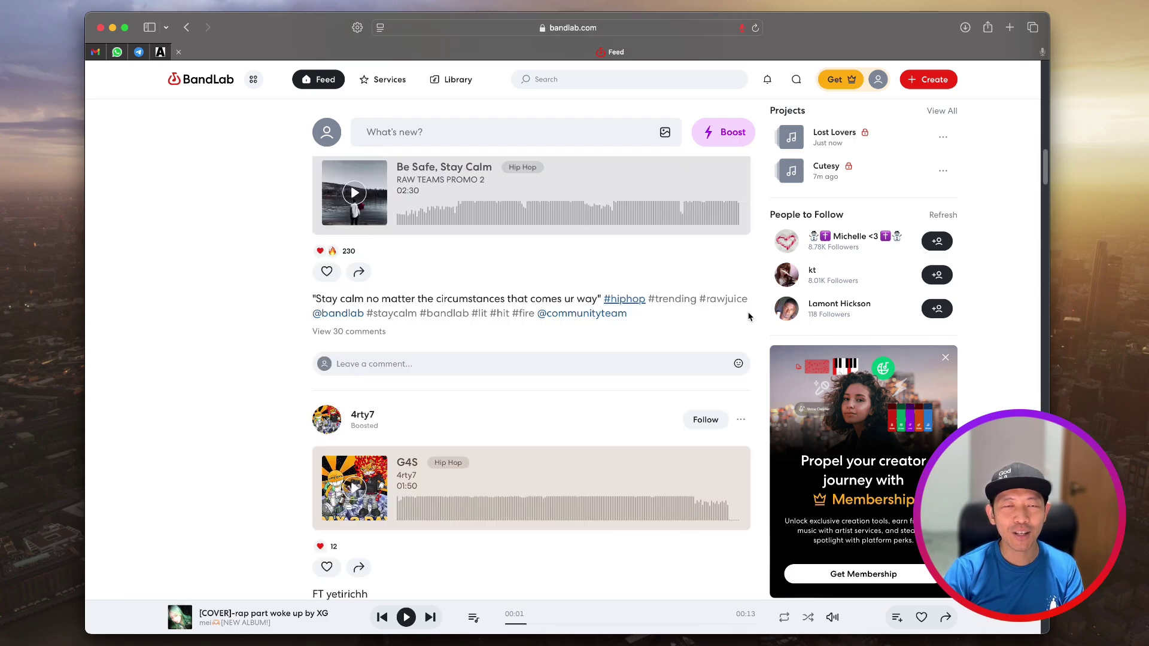
scroll(656, 352, "up", 10)
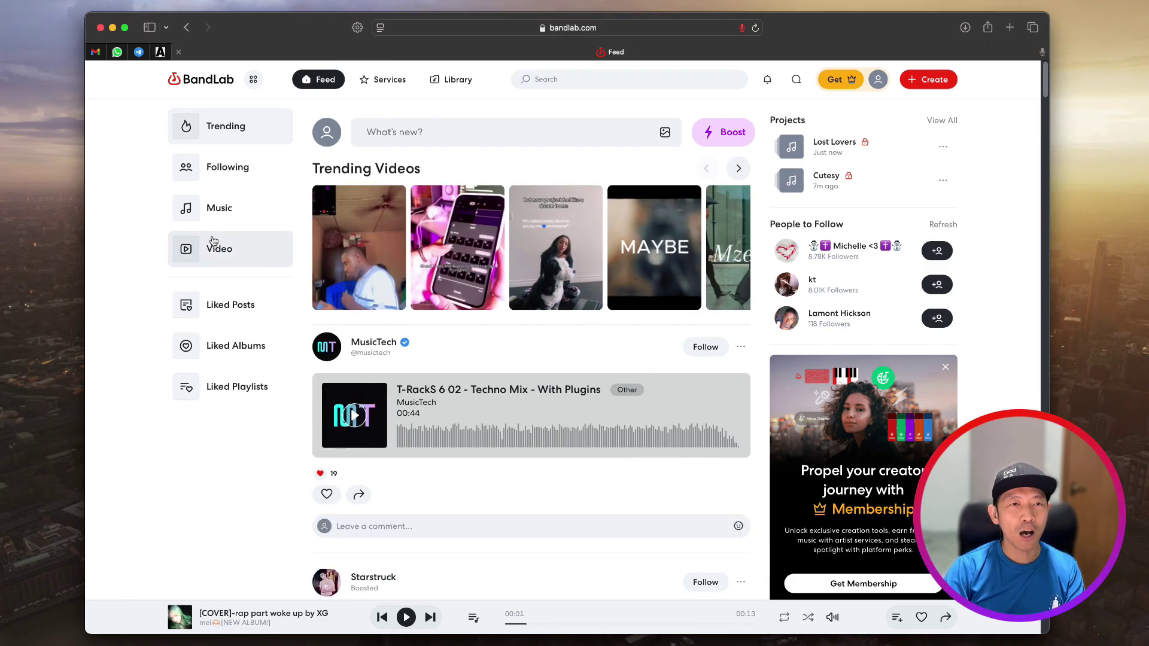
left_click(213, 213)
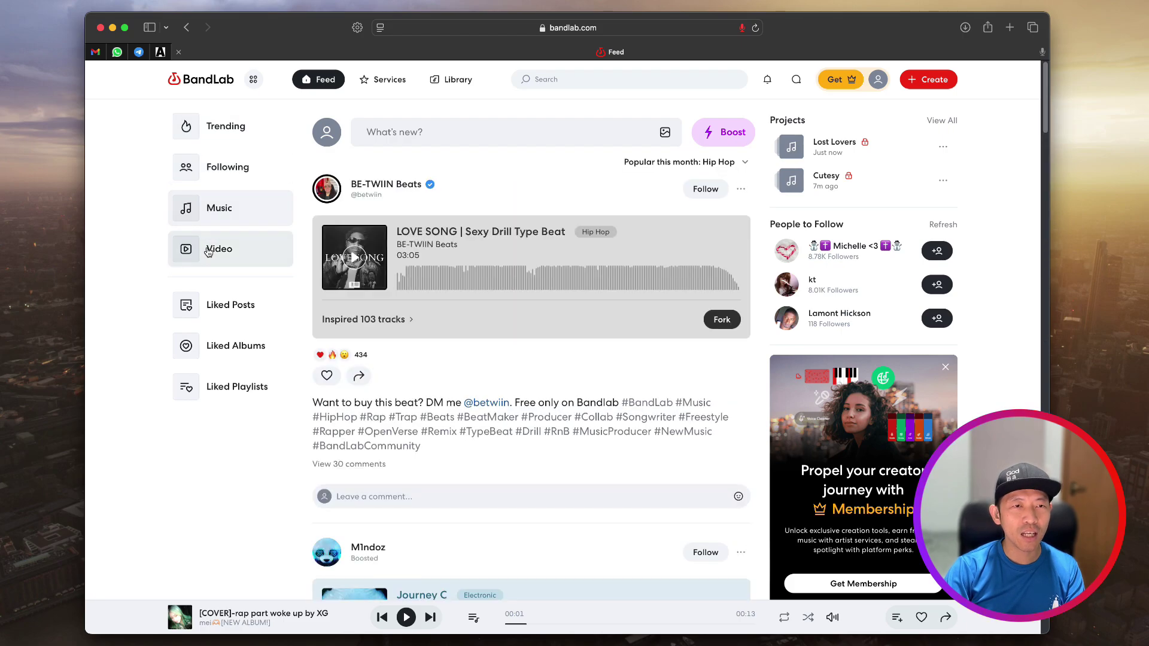
left_click(208, 250)
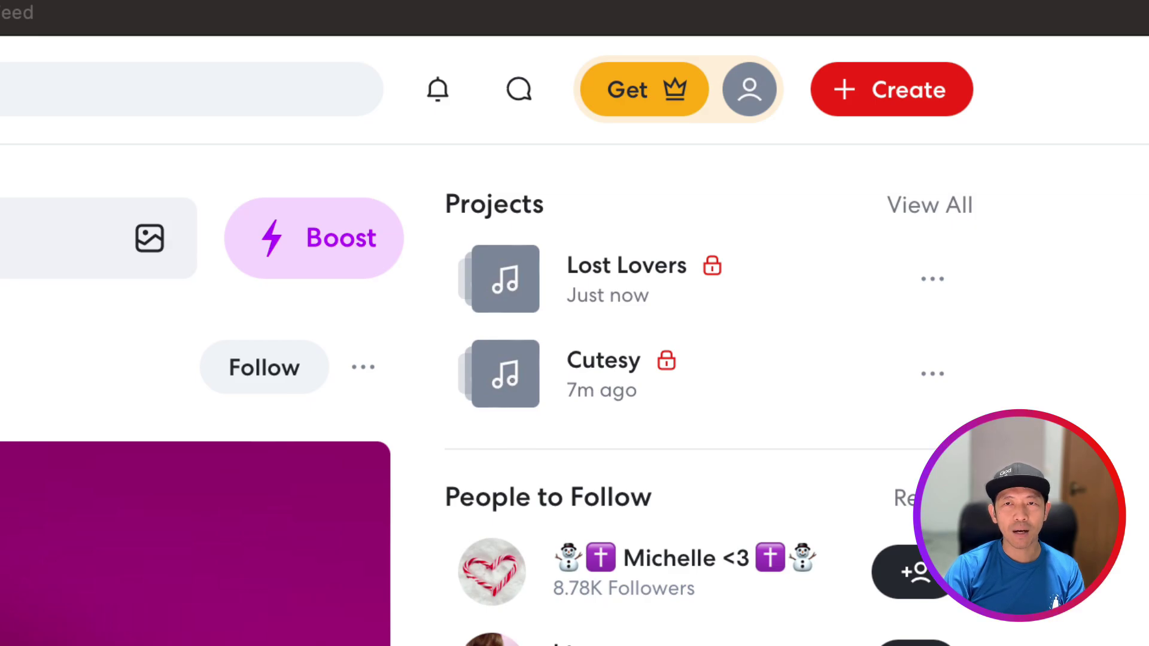
Step: Choose New Project from the red Create menu to open an empty Studio project
left_click(881, 115)
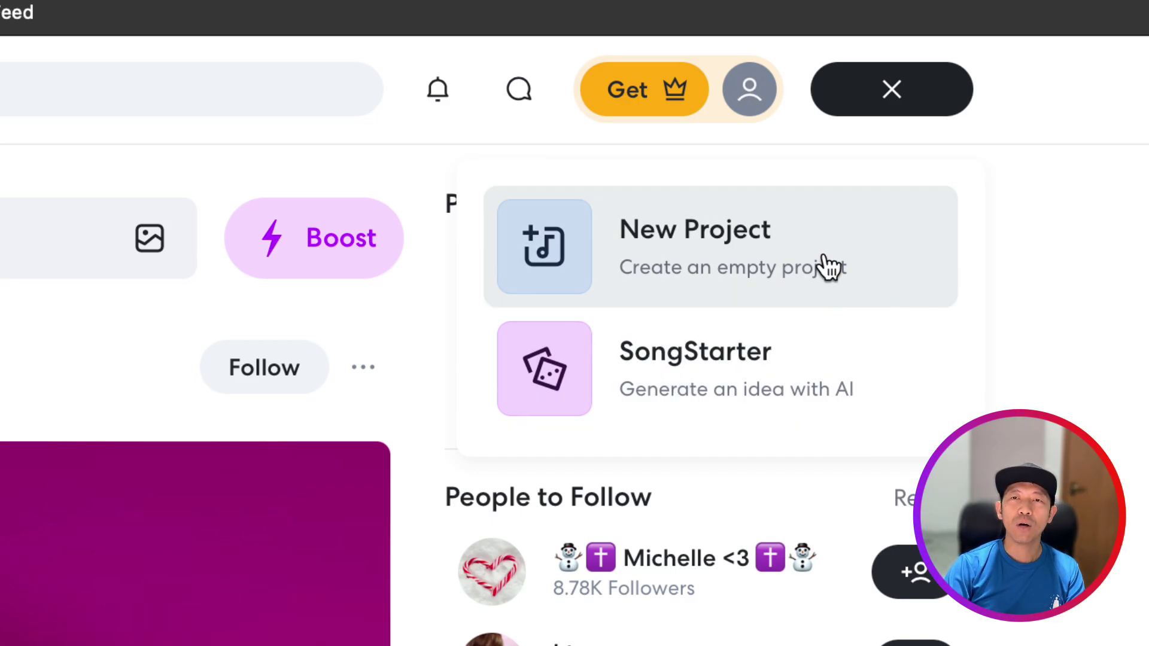
left_click(827, 265)
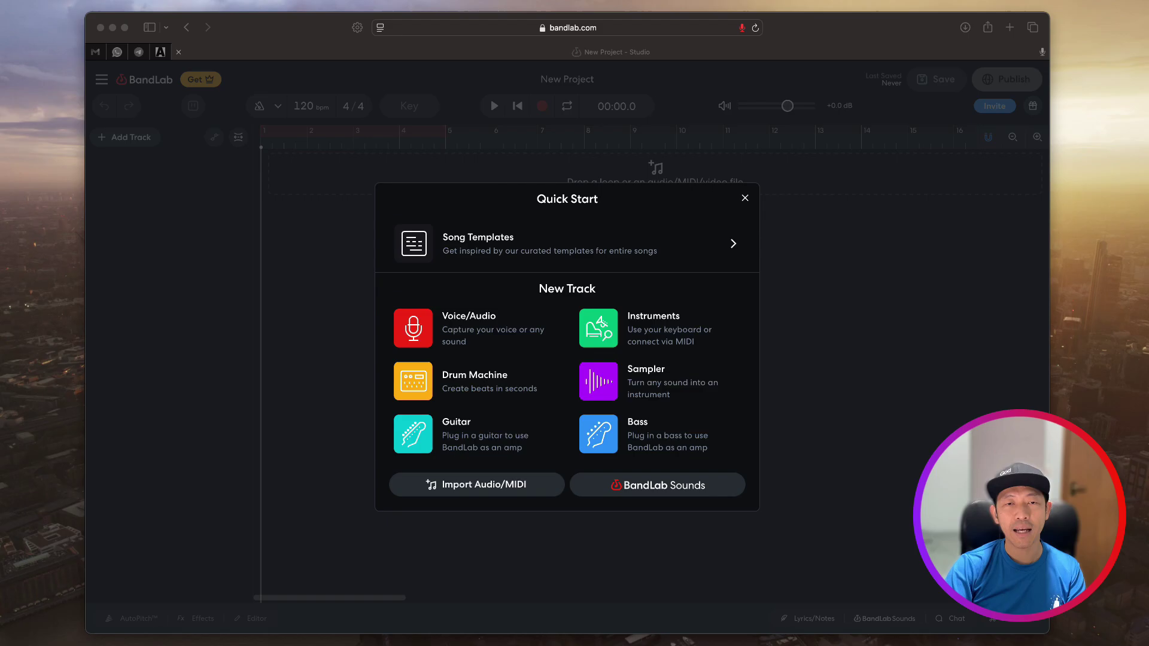
Step: Open Song Templates and browse the Electronic, Hip Hop and Pop categories
left_click(539, 250)
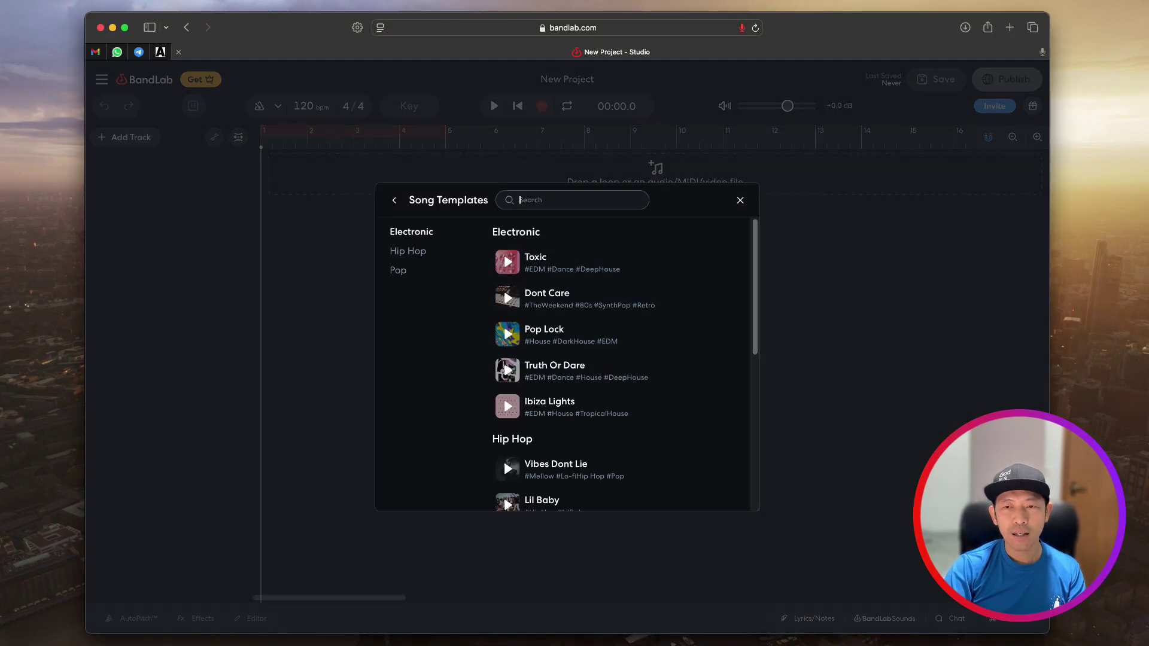
left_click(934, 509)
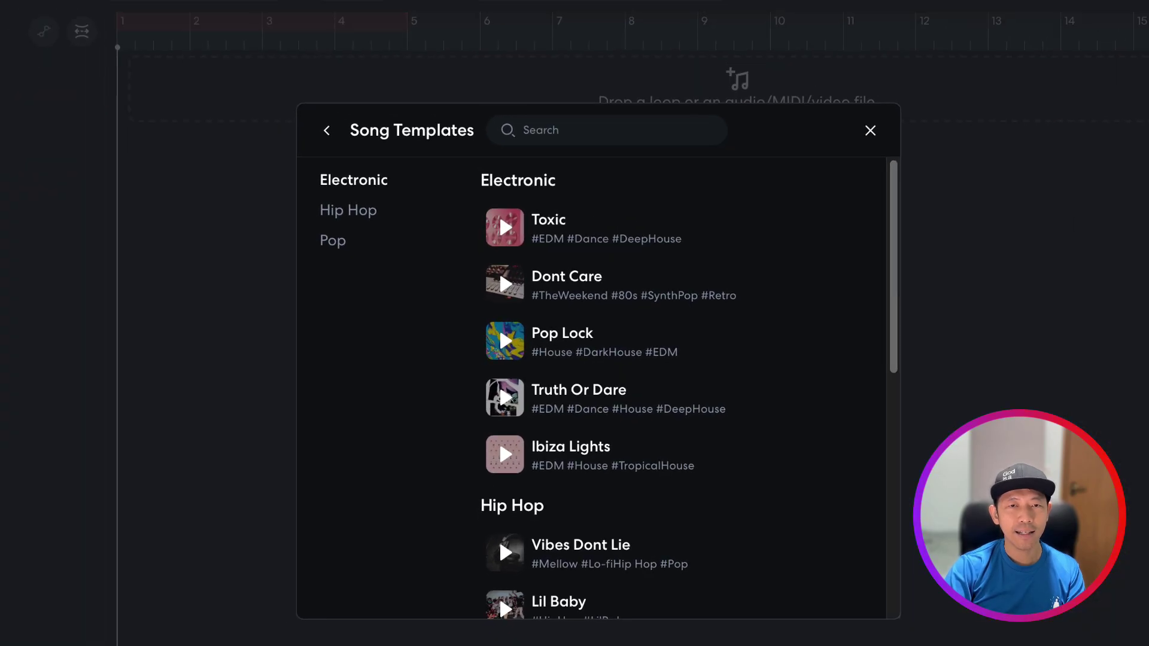
left_click(584, 403)
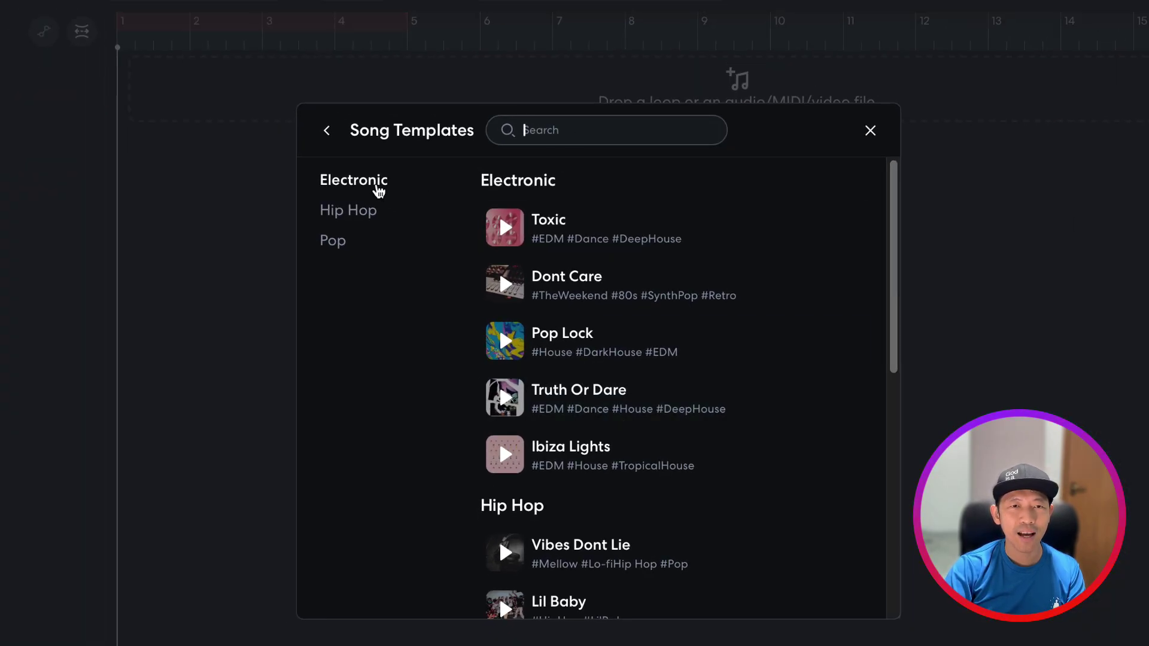
left_click(365, 216)
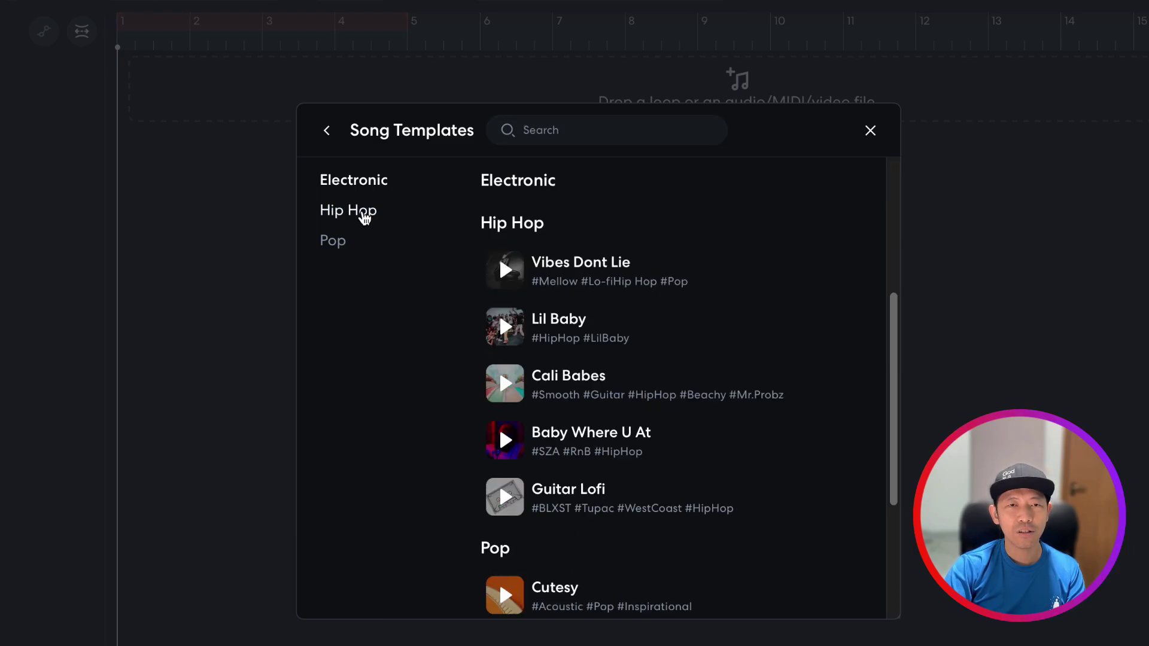
left_click(352, 238)
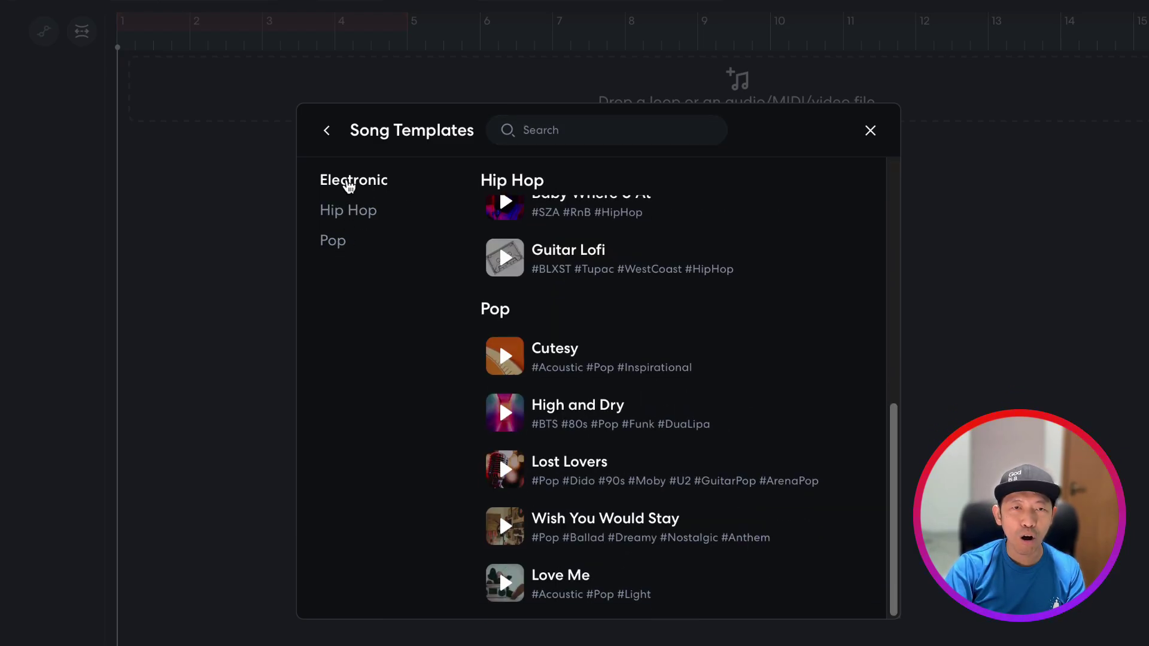
left_click(346, 179)
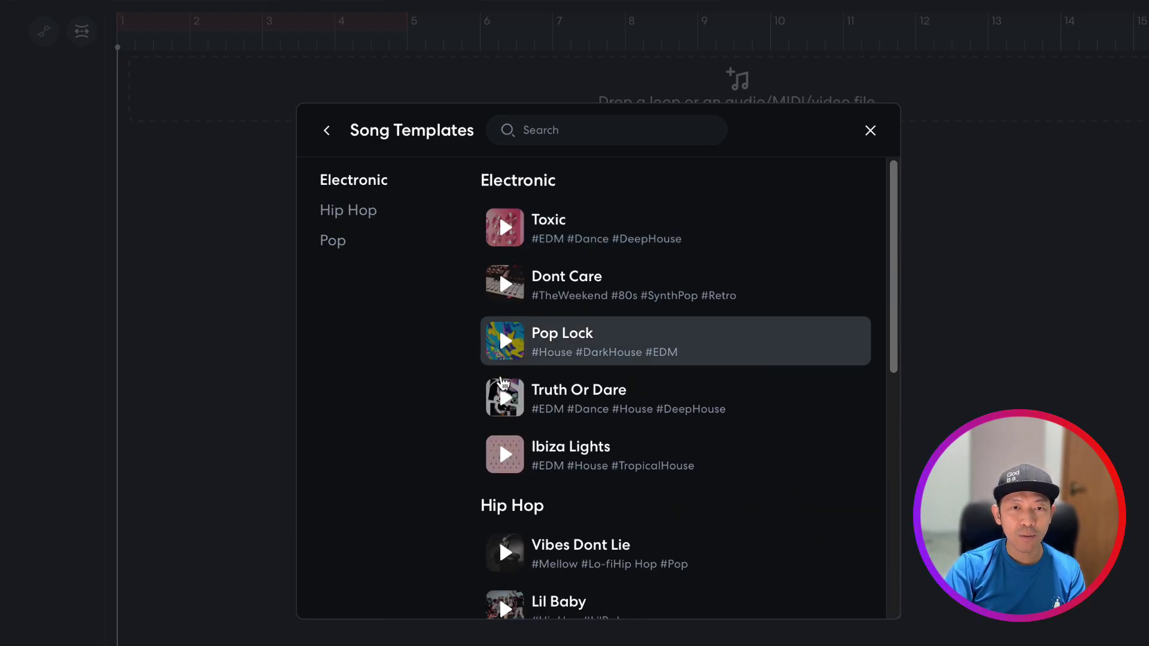
Step: Preview Pop Lock, Truth Or Dare and Lost Lovers, then load Lost Lovers
left_click(505, 342)
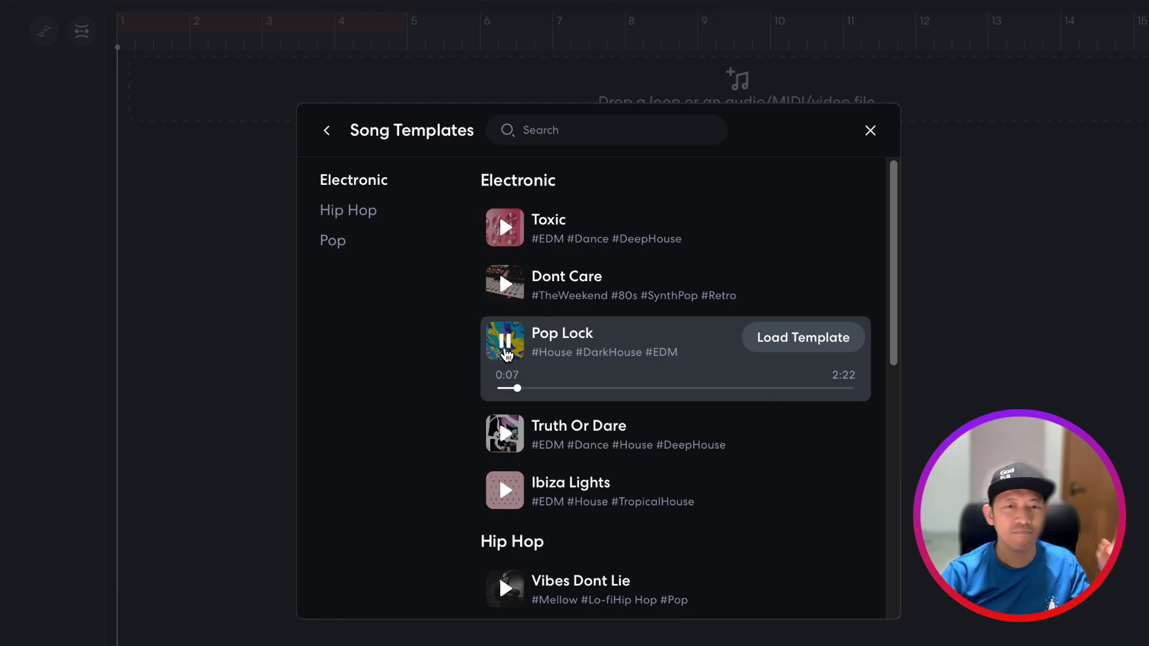
left_click(506, 432)
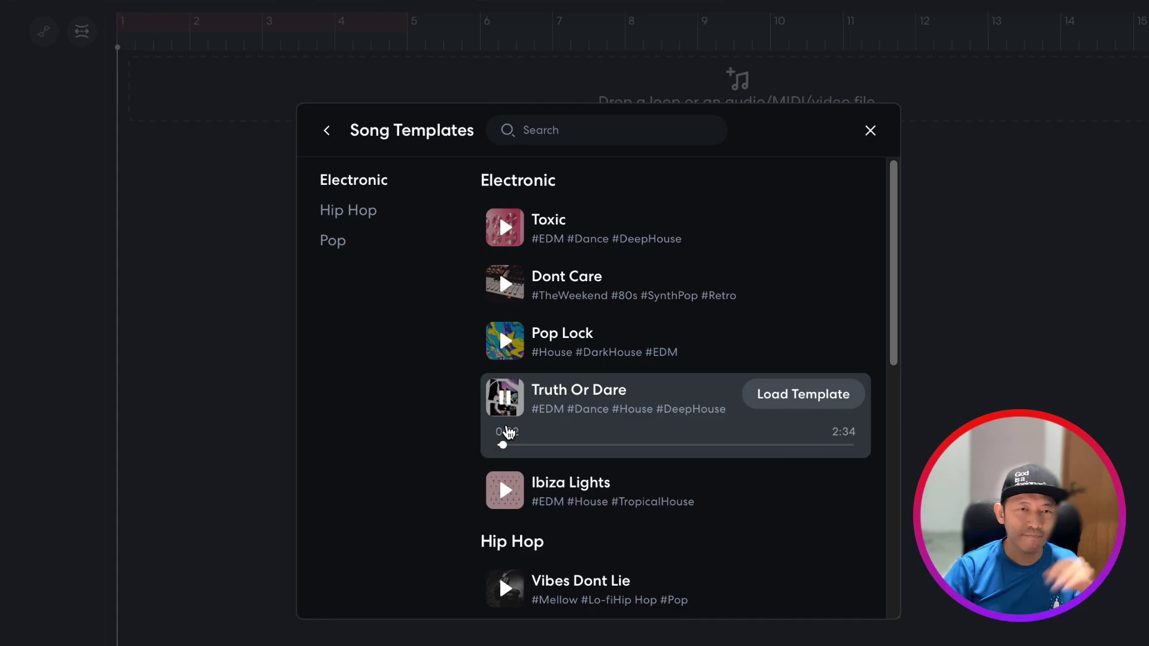
left_click(340, 239)
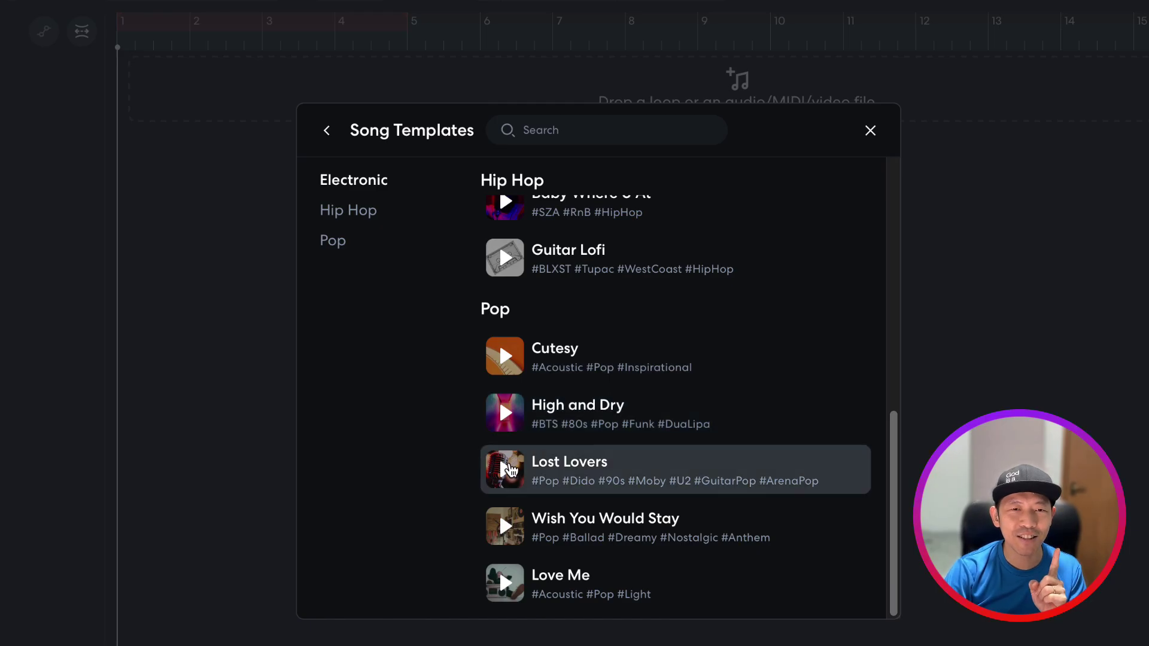
left_click(505, 469)
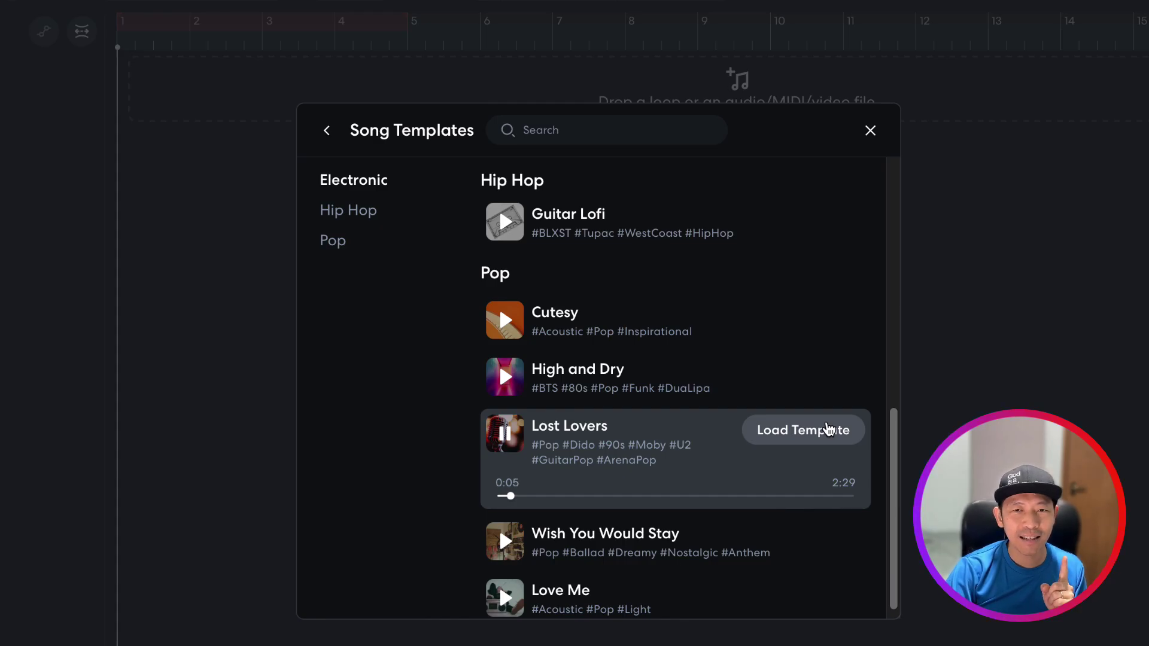
left_click(828, 429)
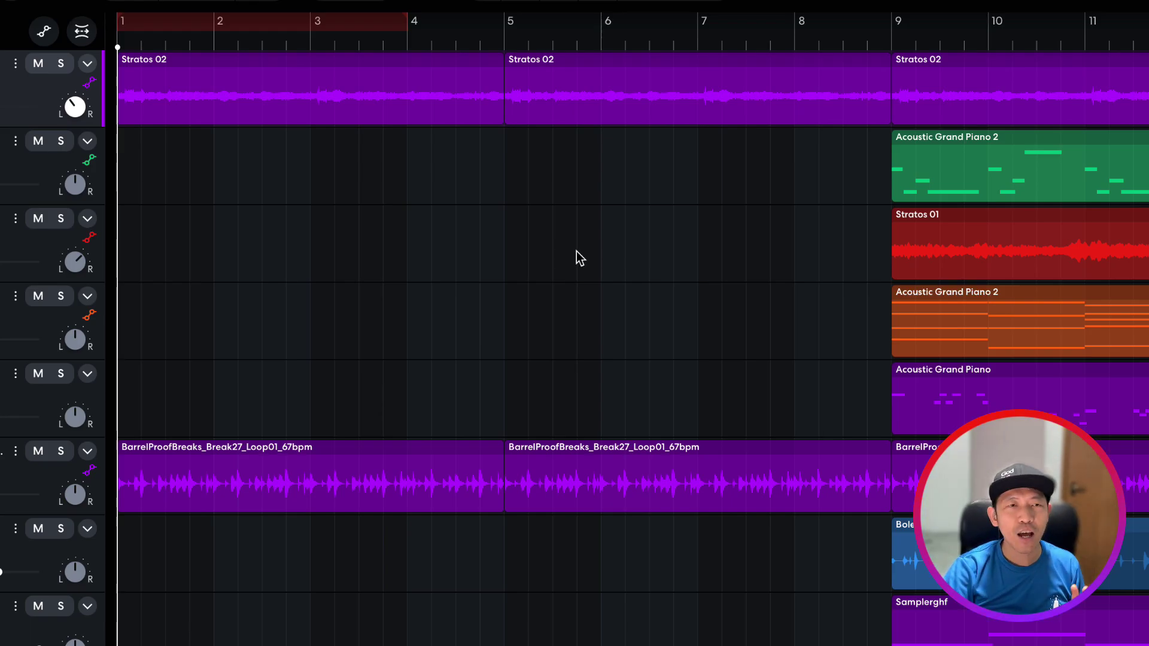
Step: Play the Lost Lovers project, briefly soloing then unsoloing the BarrelProofBreaks drum loop
left_click(3, 150)
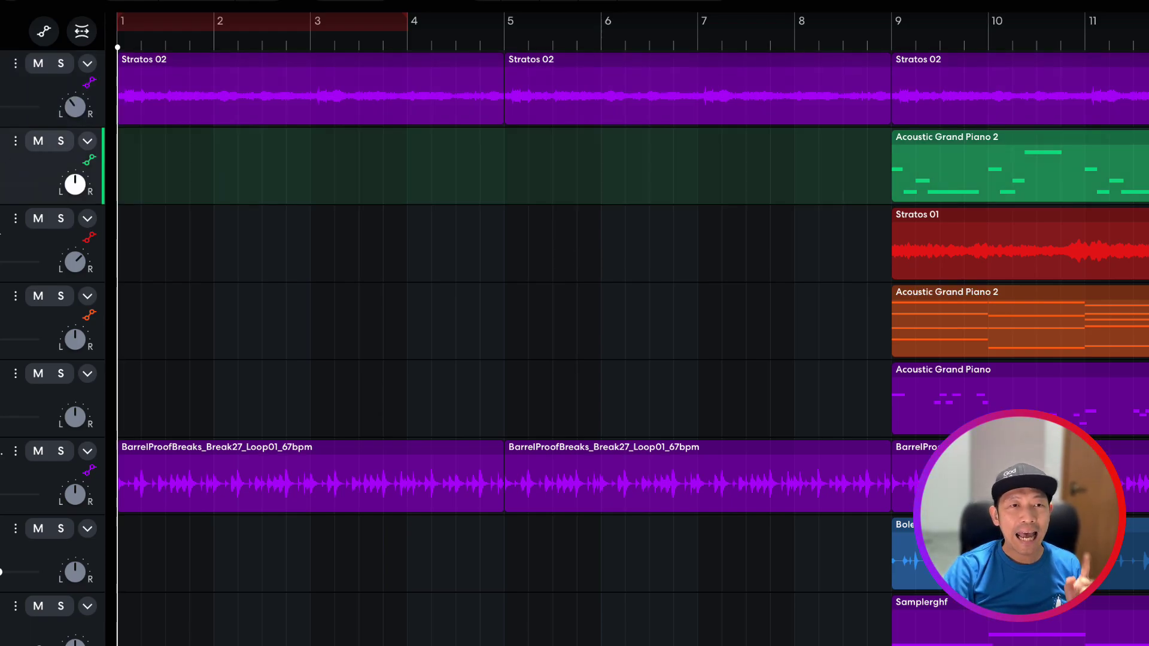
left_click(2, 237)
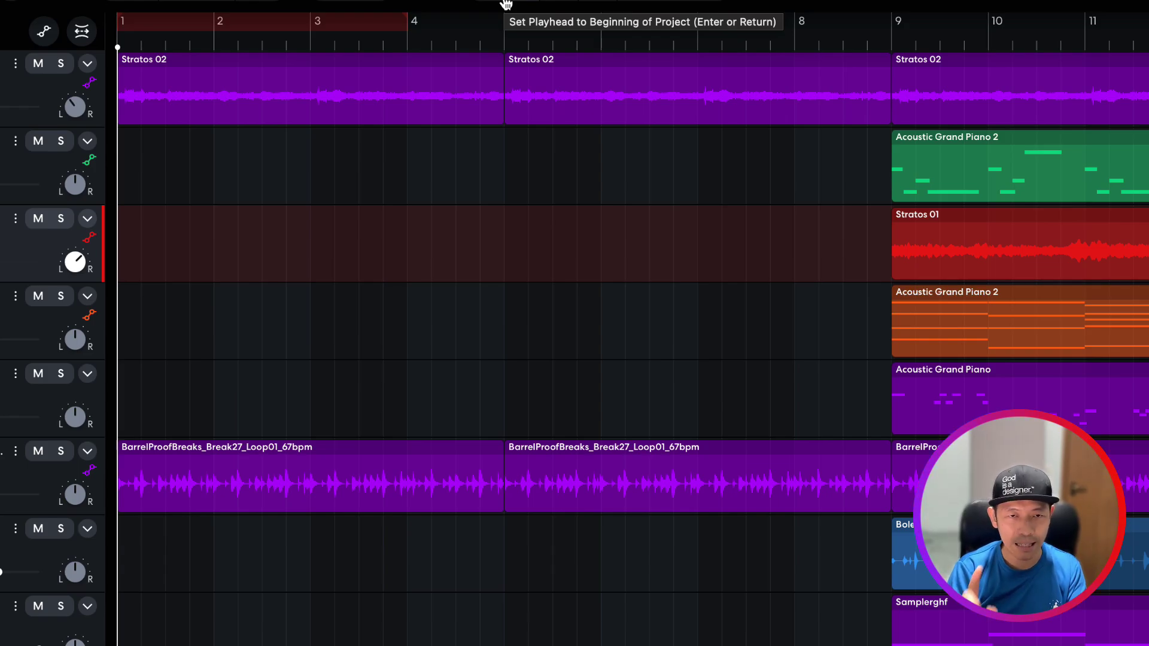
key("space")
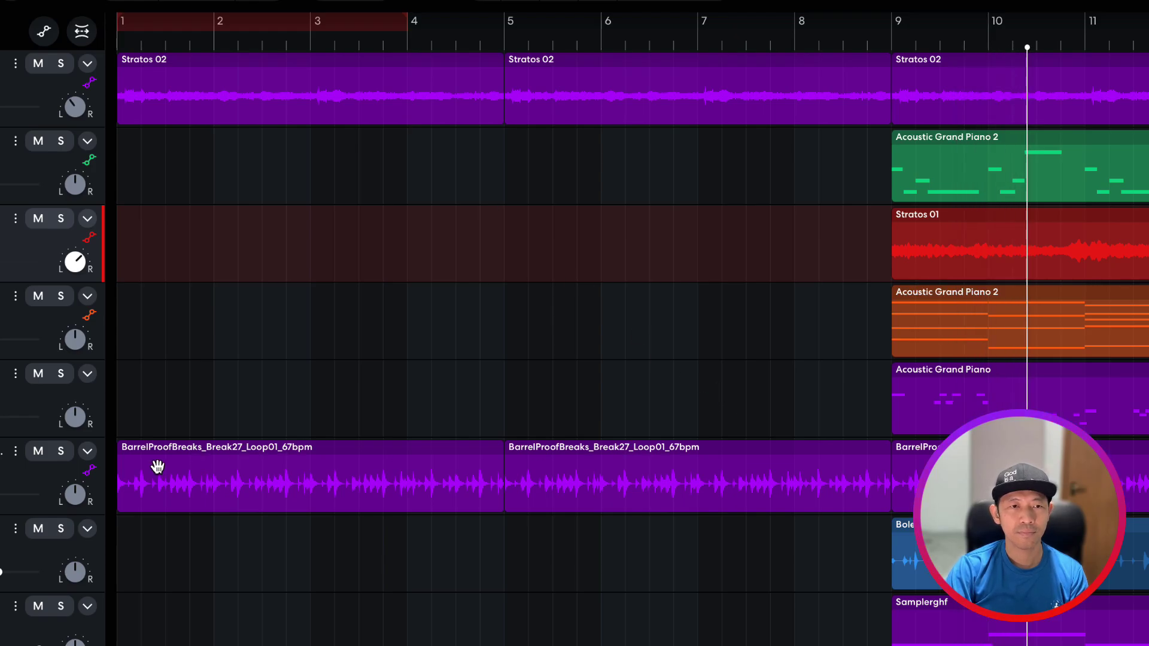
left_click(62, 452)
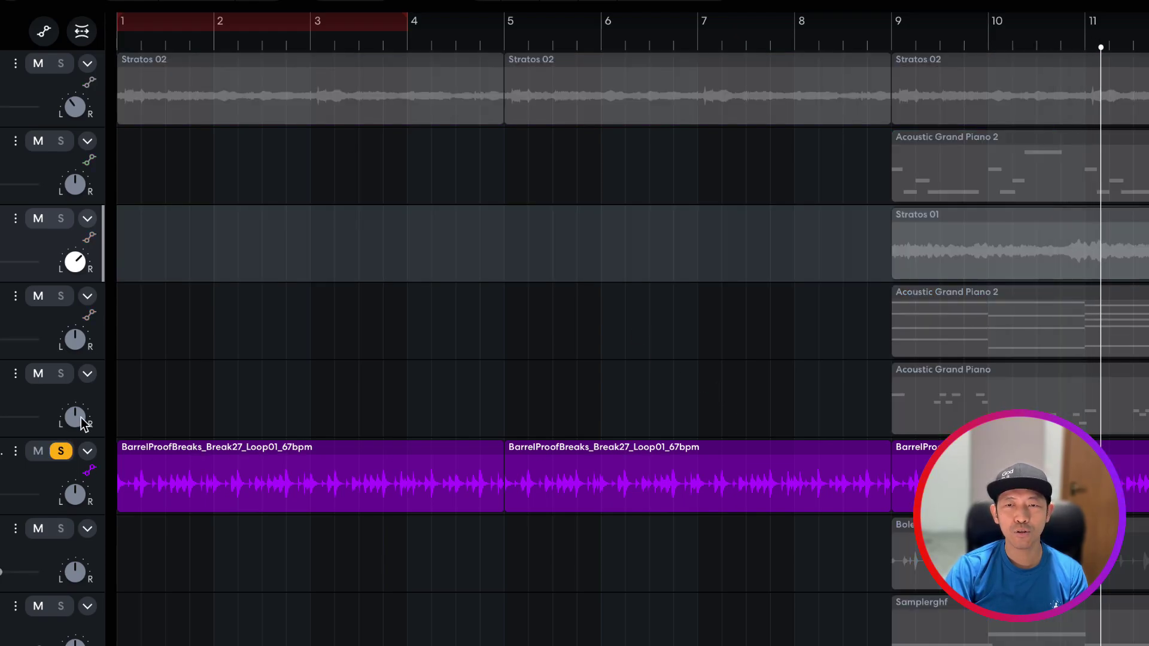
left_click(60, 451)
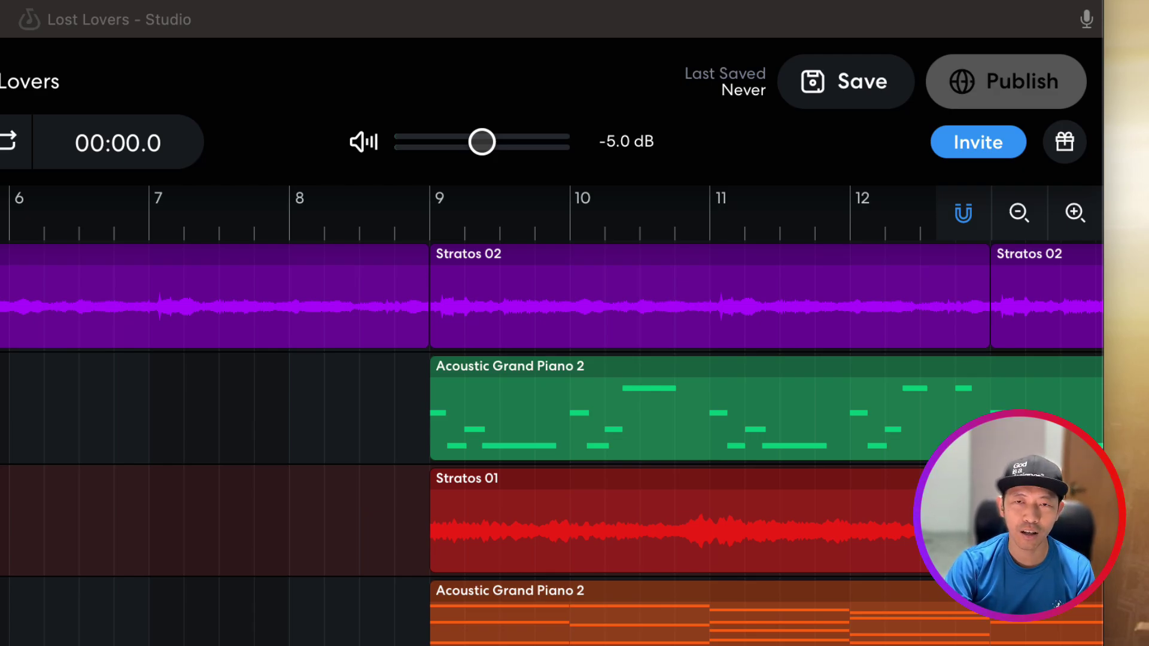
Step: Open the Collaborators invitation dialog for the Lost Lovers project
left_click(980, 145)
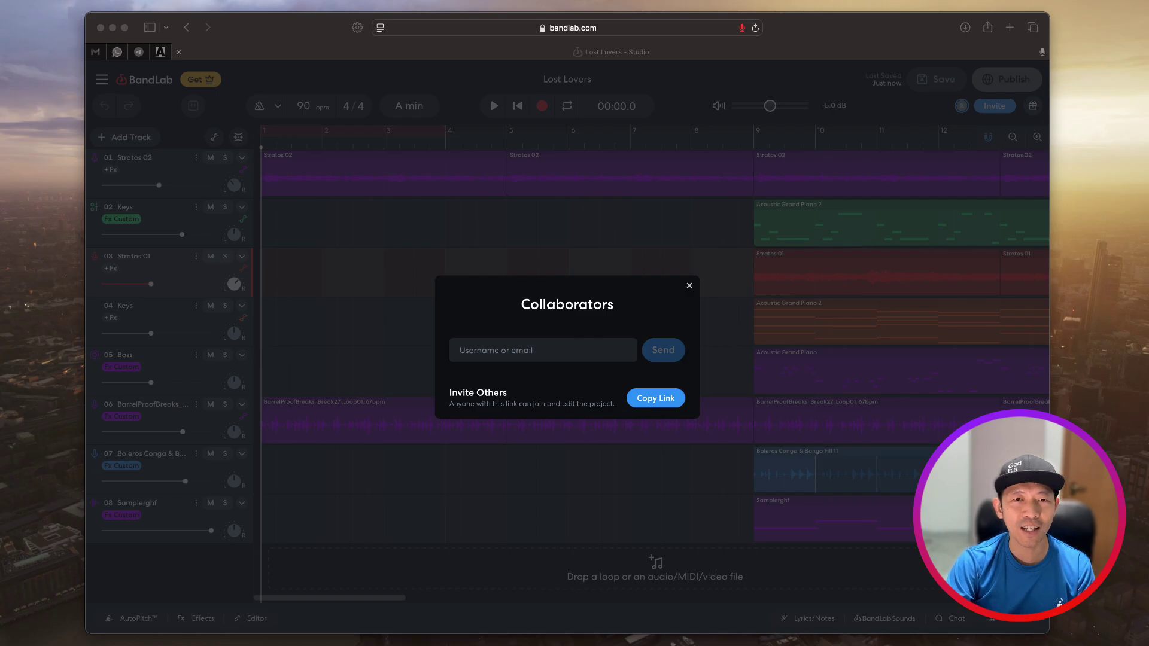
Step: Dismiss the Collaborators dialog to reveal the eight-track Lost Lovers timeline
left_click(689, 286)
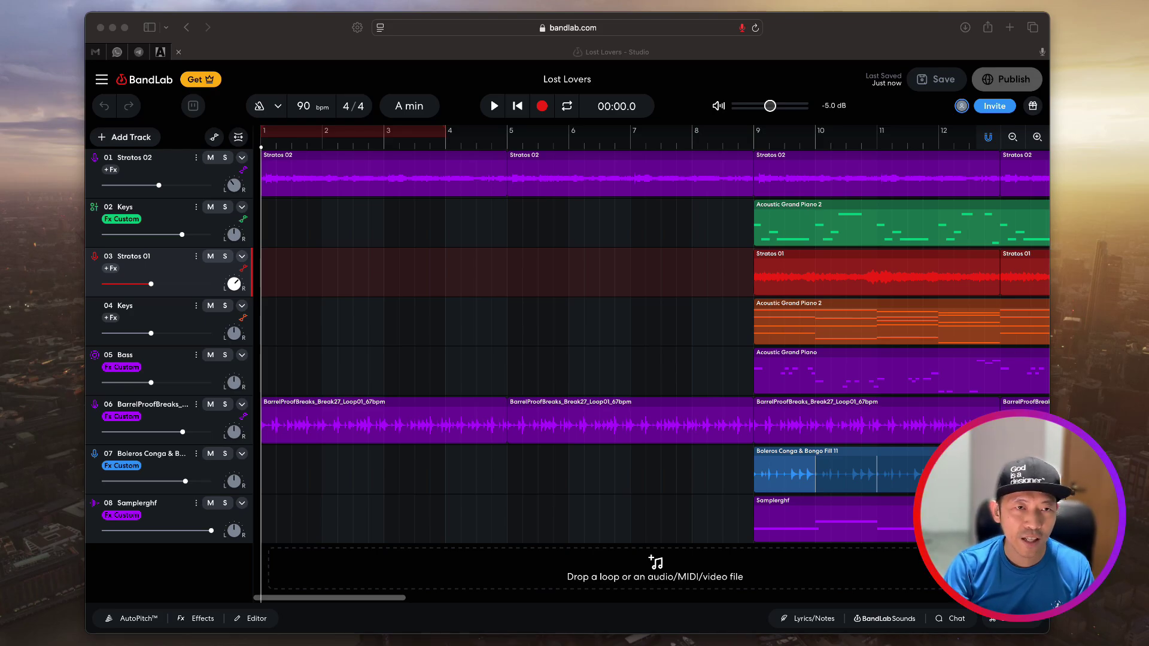
Step: With Stratos 02 selected, add a new Voice/Audio track
left_click(569, 325)
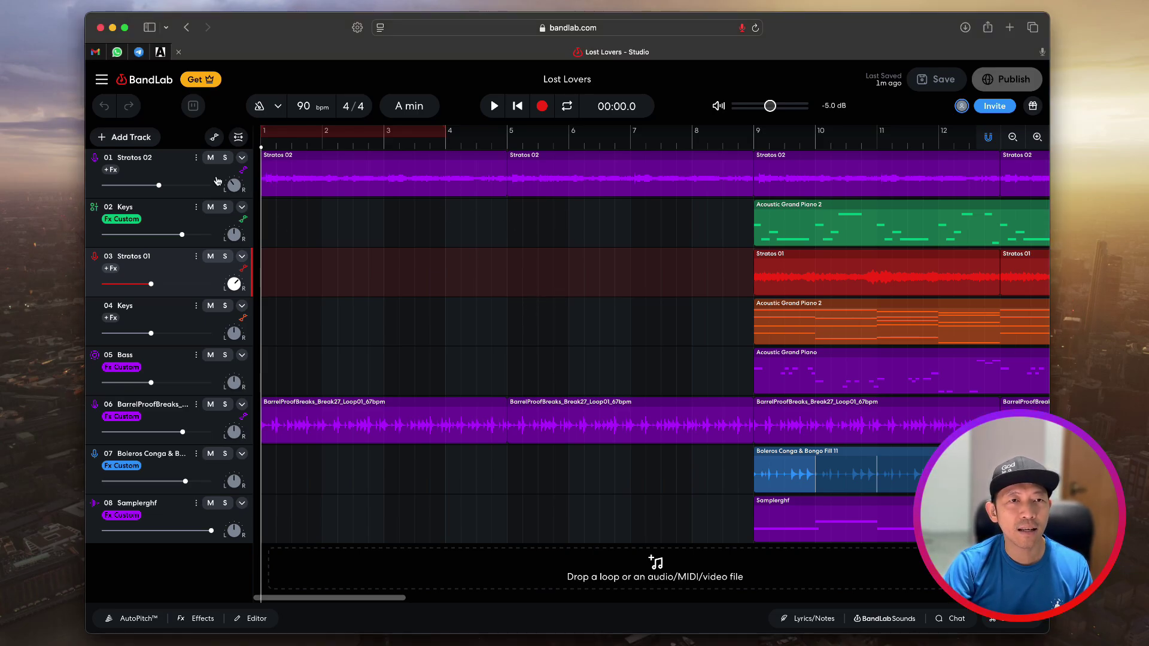
left_click(180, 164)
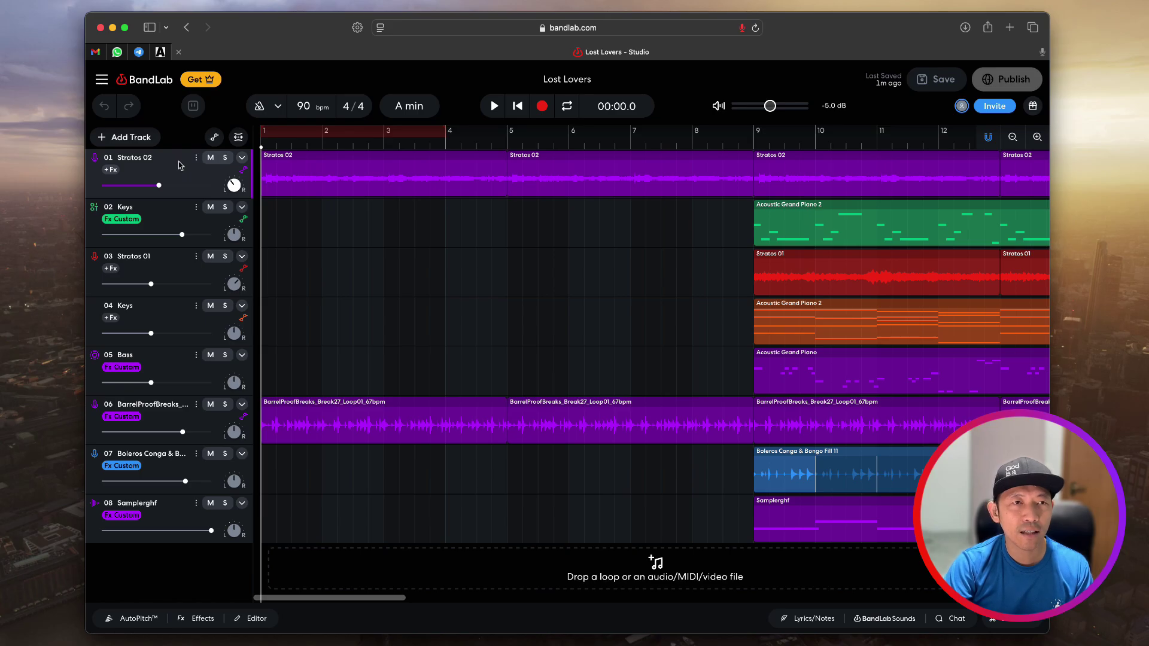
left_click(134, 137)
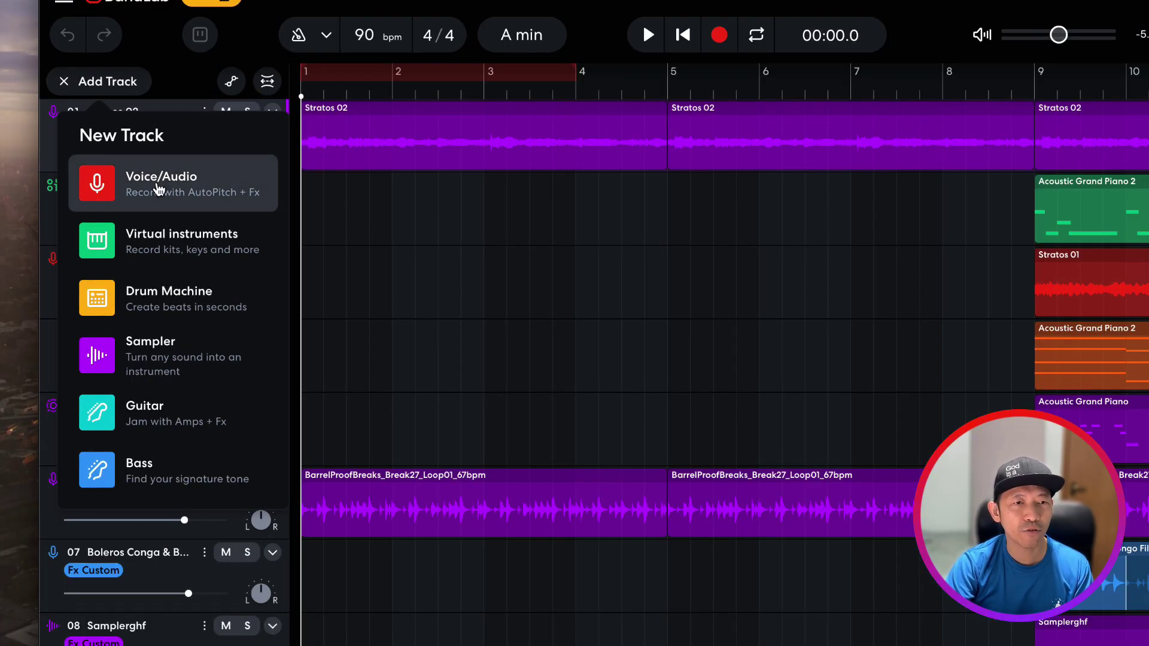
left_click(158, 189)
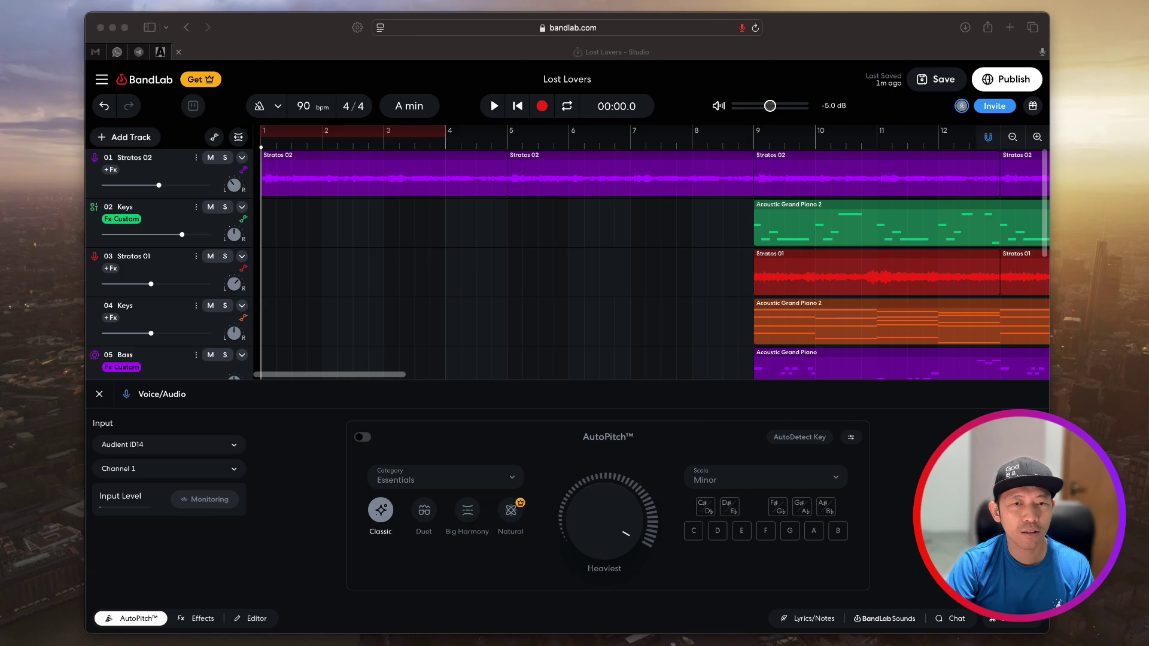
Step: Set the voice track's input to Audient iD14, Channel 2
left_click(551, 379)
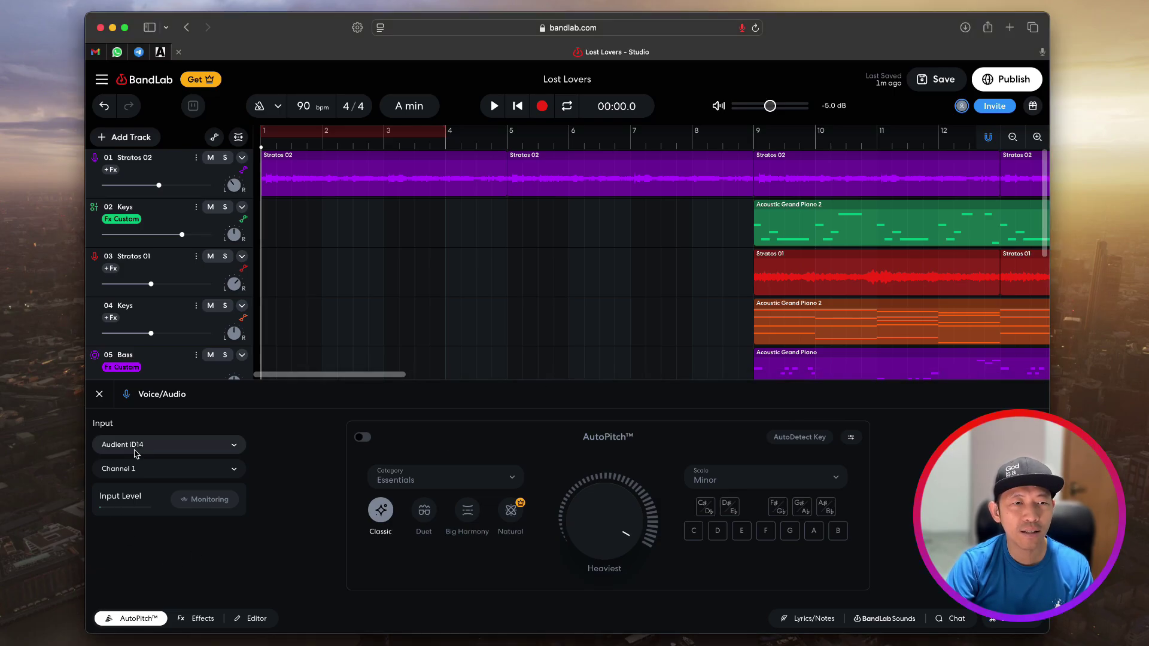
left_click(170, 448)
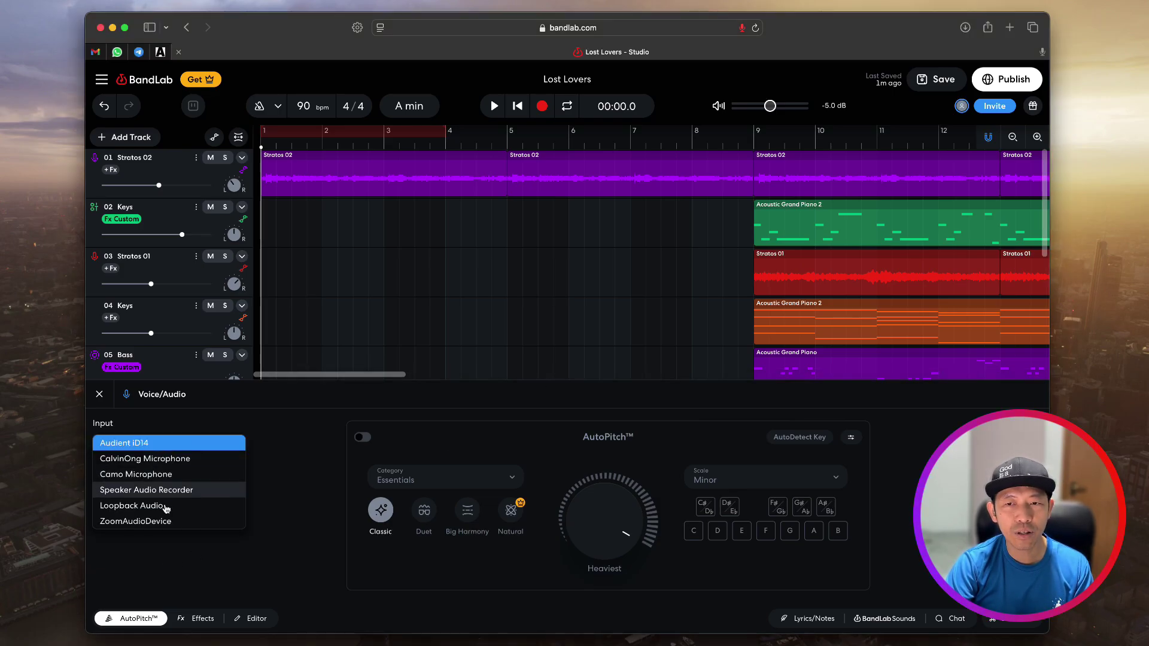
left_click(162, 427)
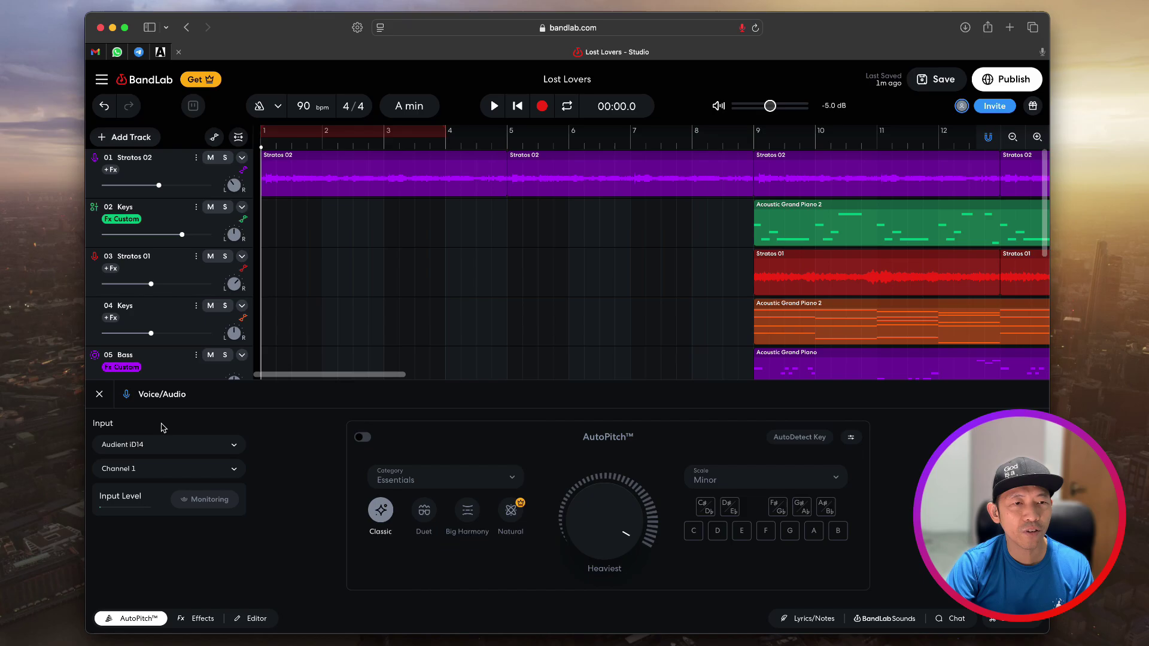
left_click(165, 472)
left_click(169, 489)
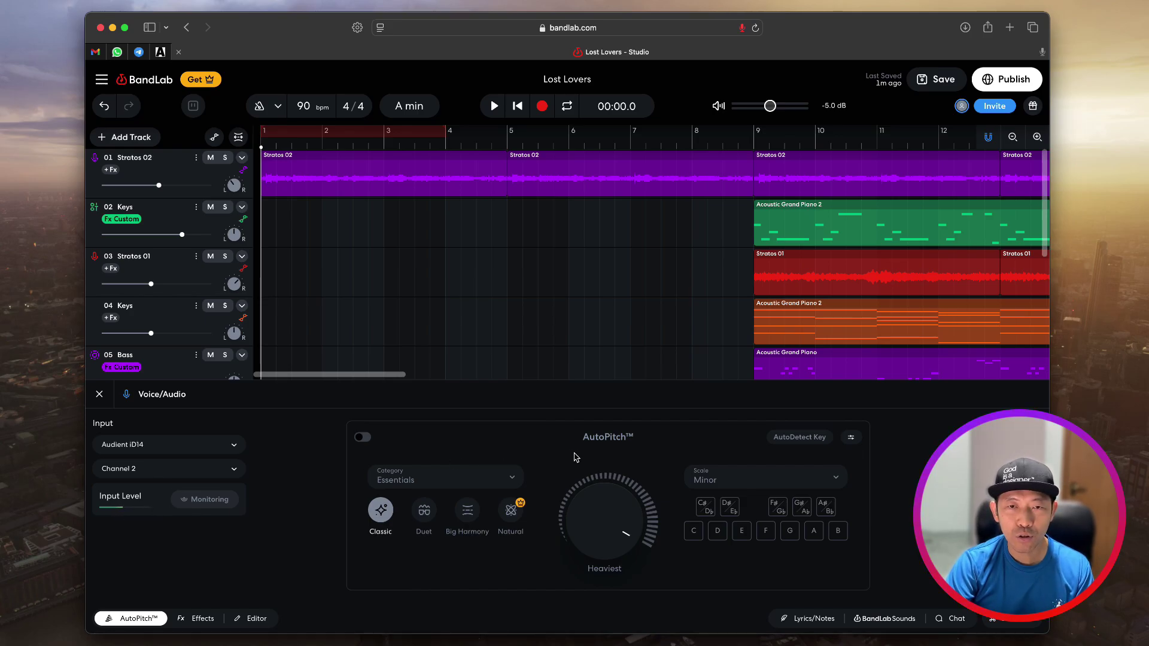
Step: Toggle AutoPitch on and back off, then view the track's Effects settings
left_click(361, 438)
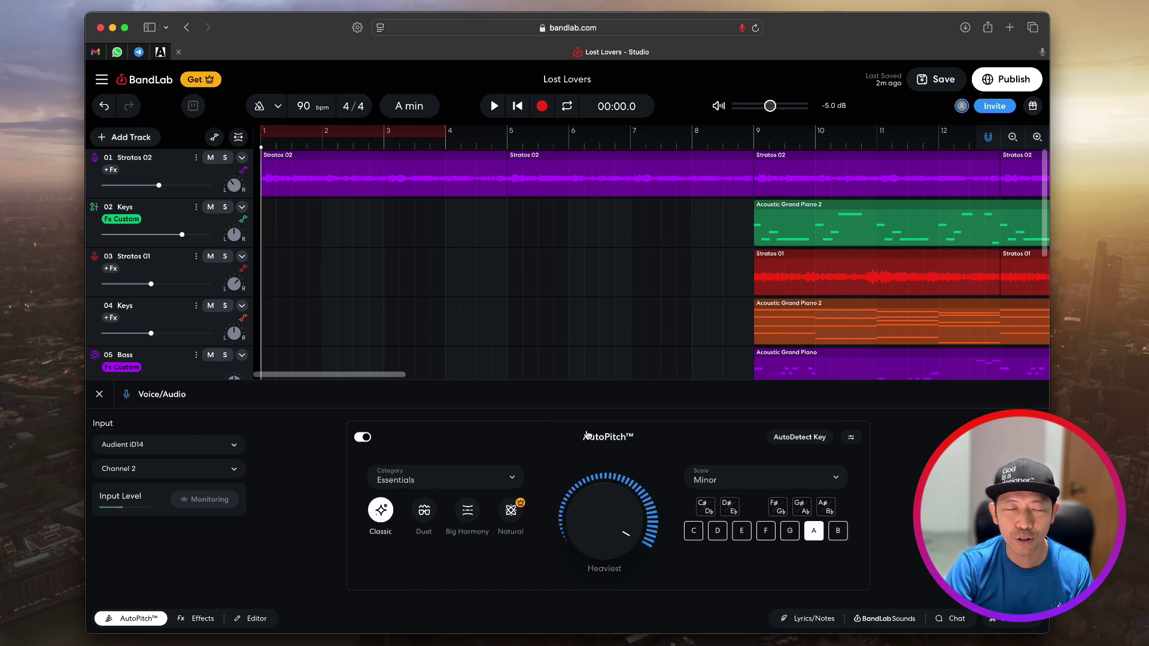
mouse_move(621, 496)
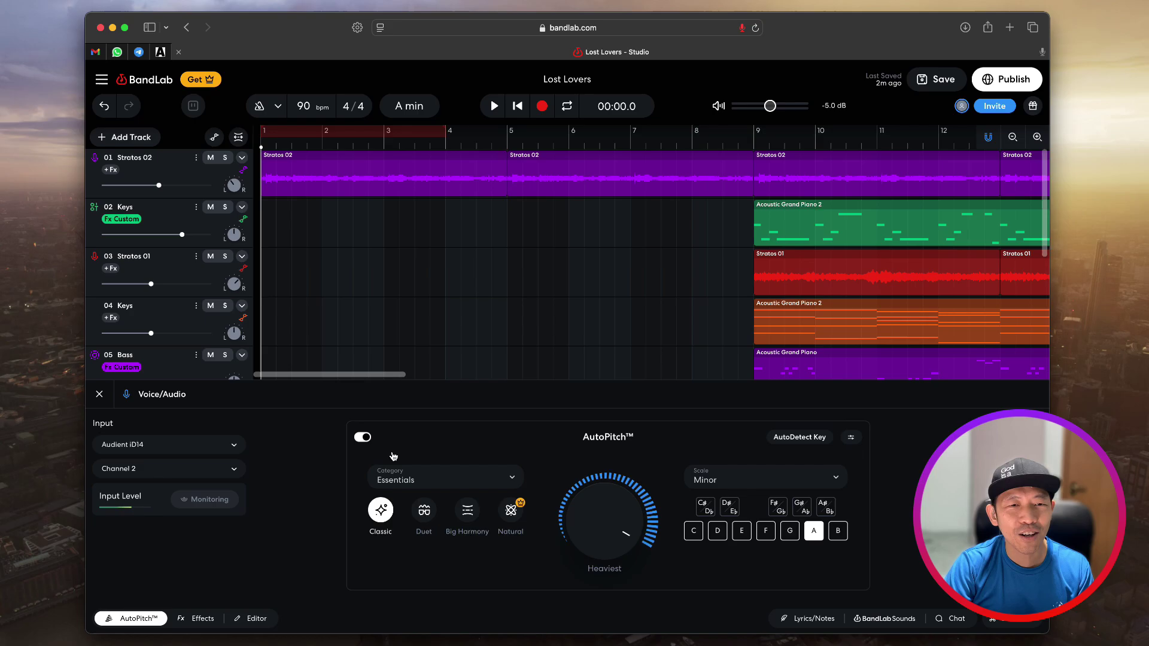
left_click(364, 439)
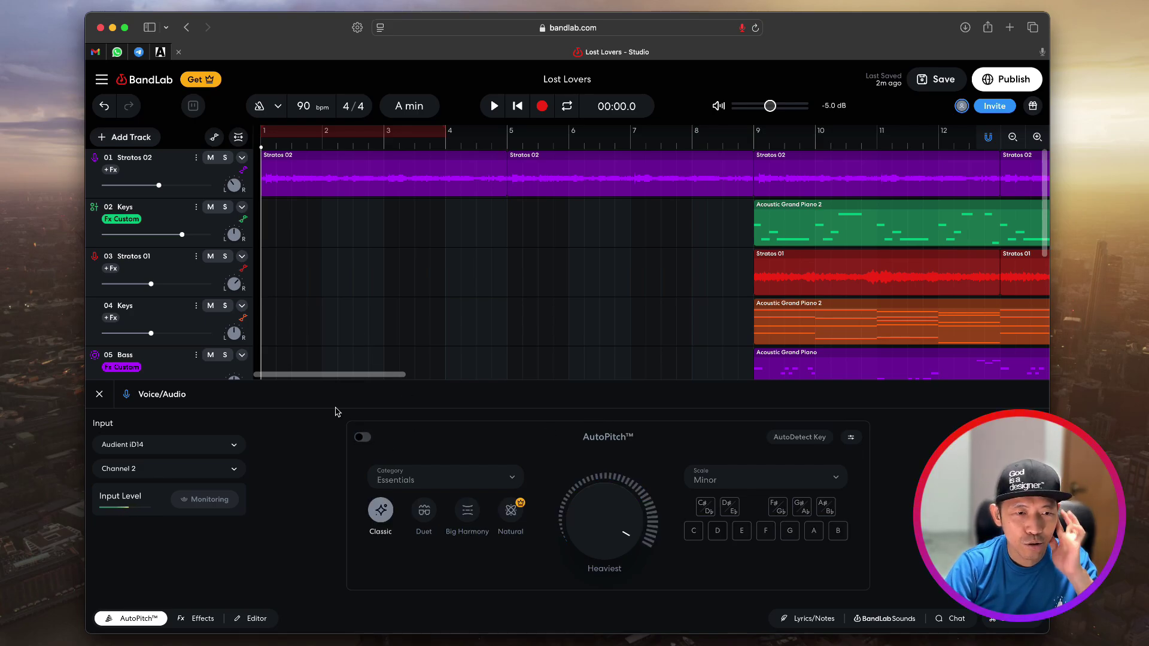
left_click(202, 620)
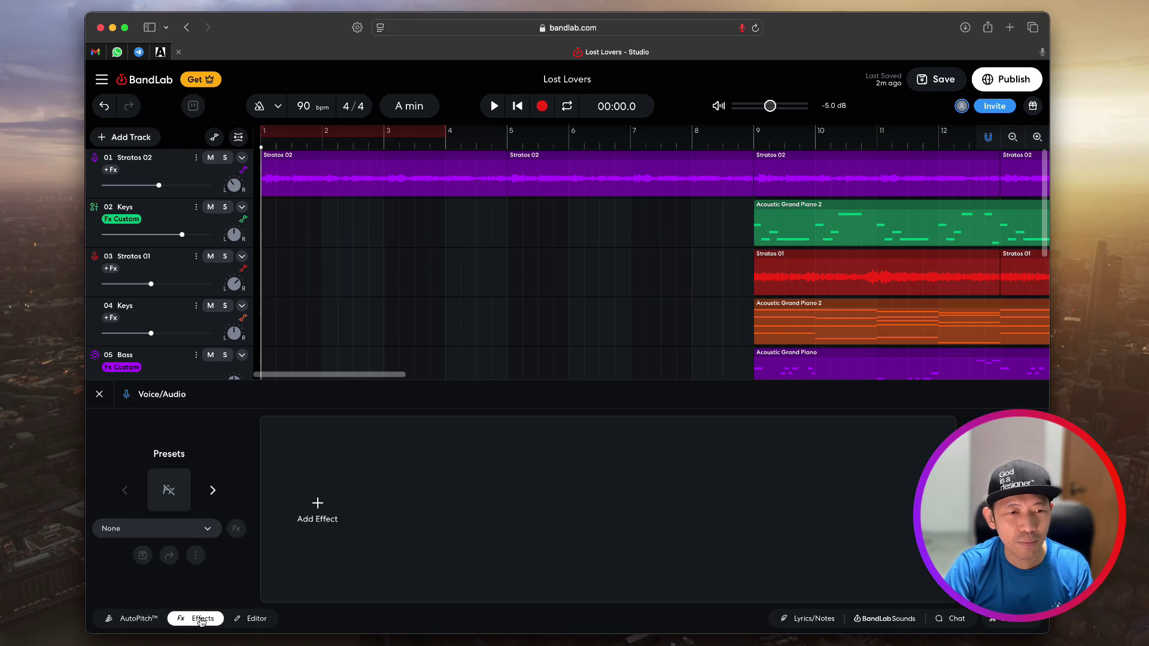
left_click(198, 530)
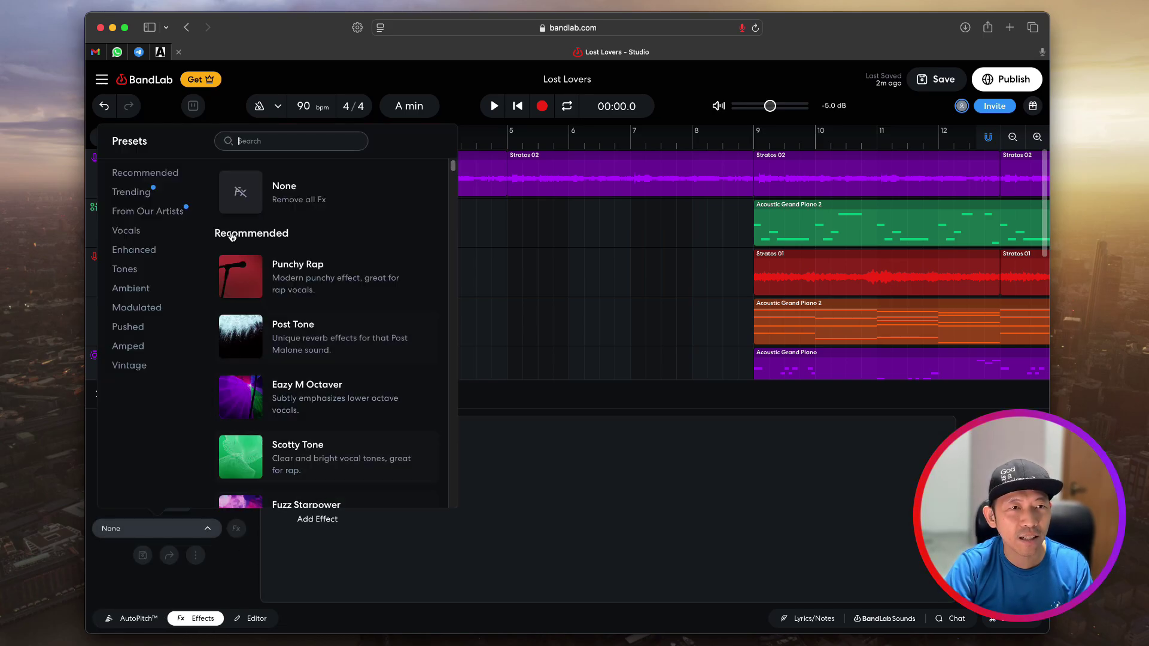
left_click(152, 232)
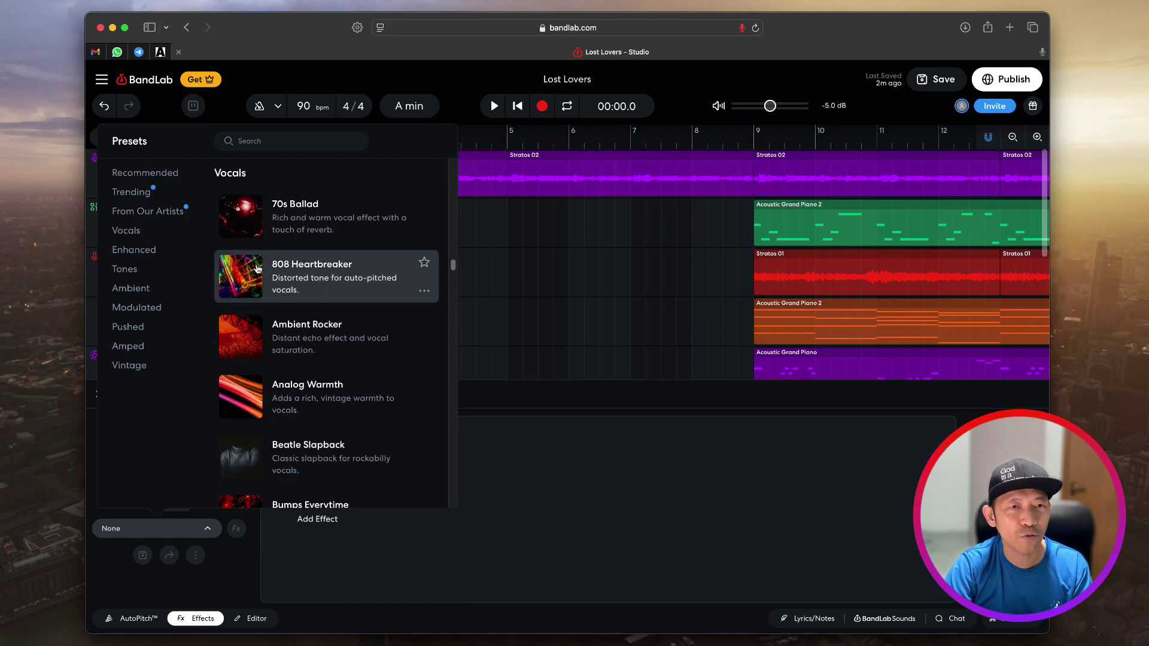
left_click(405, 528)
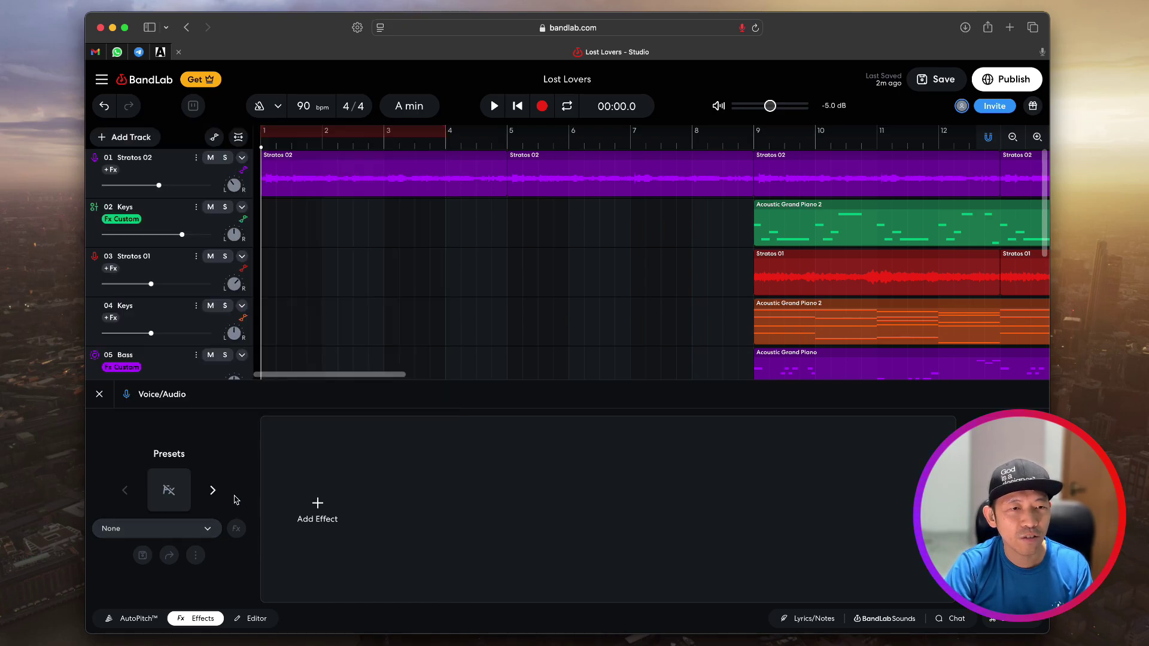
left_click(189, 490)
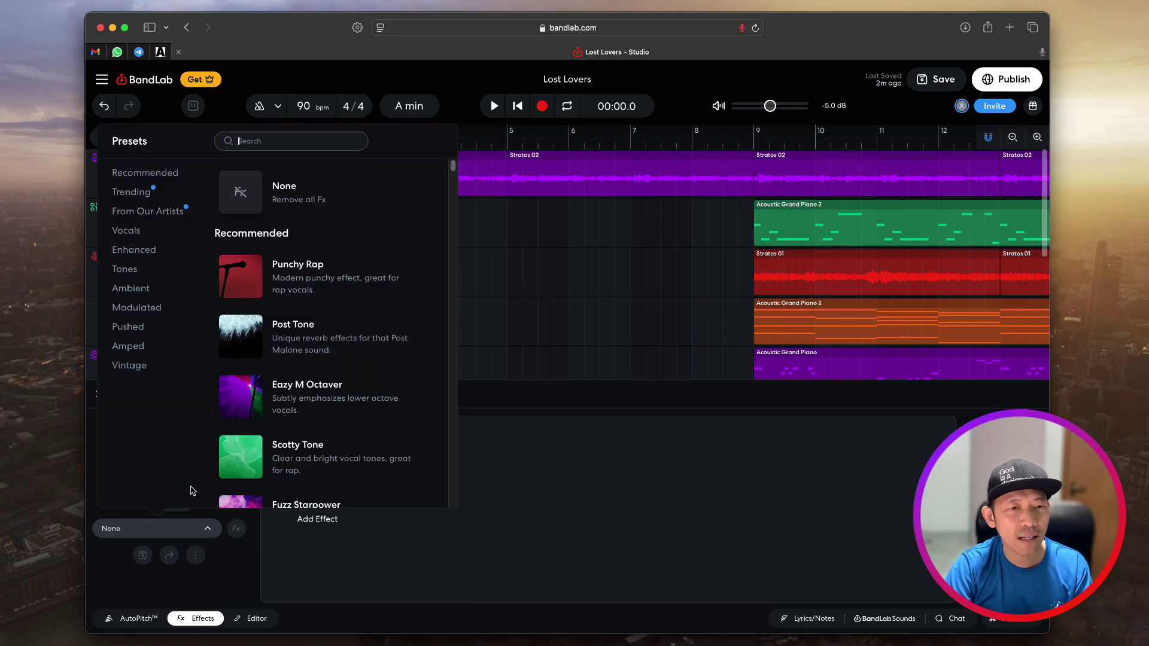
left_click(330, 559)
left_click(205, 538)
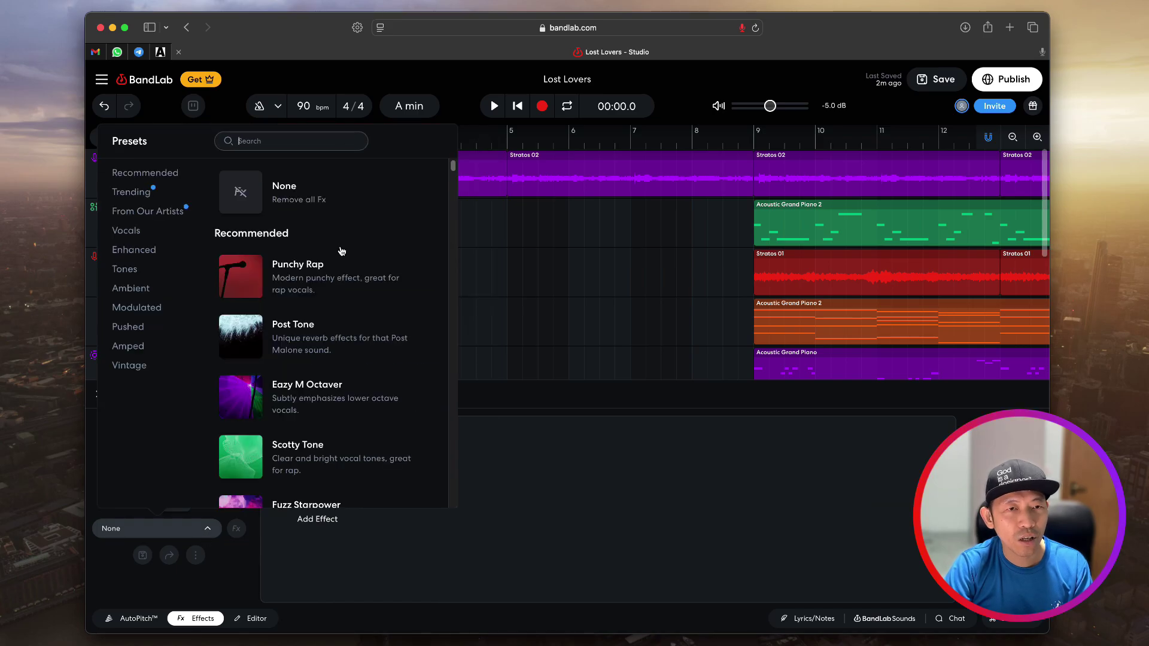
left_click(309, 272)
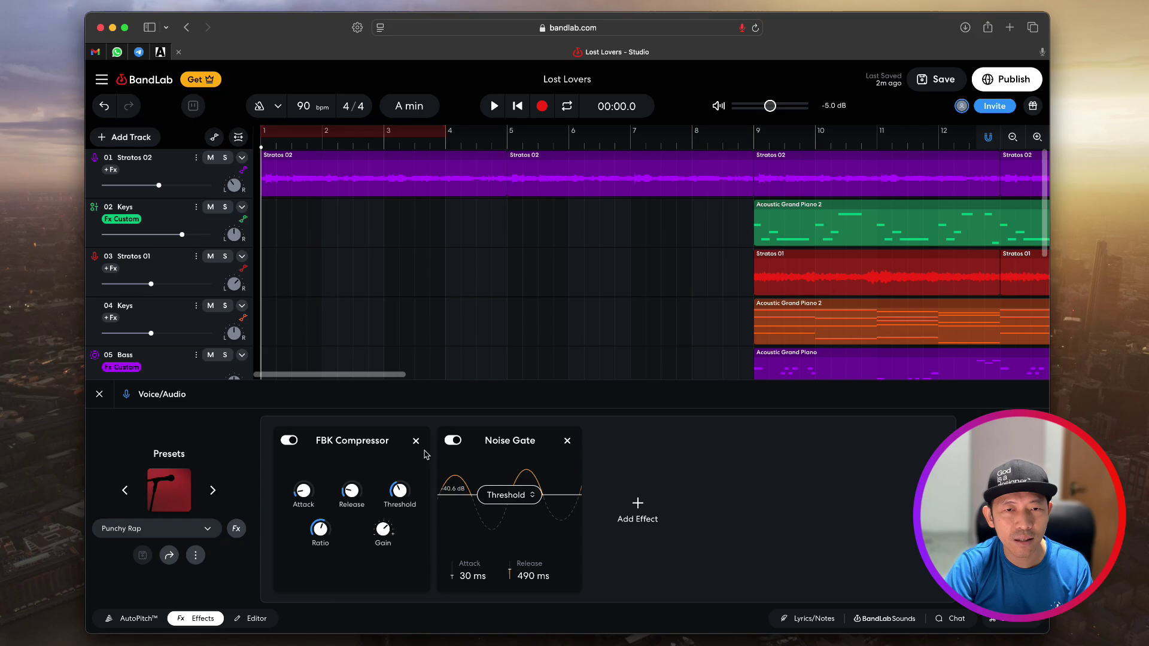
left_click(567, 441)
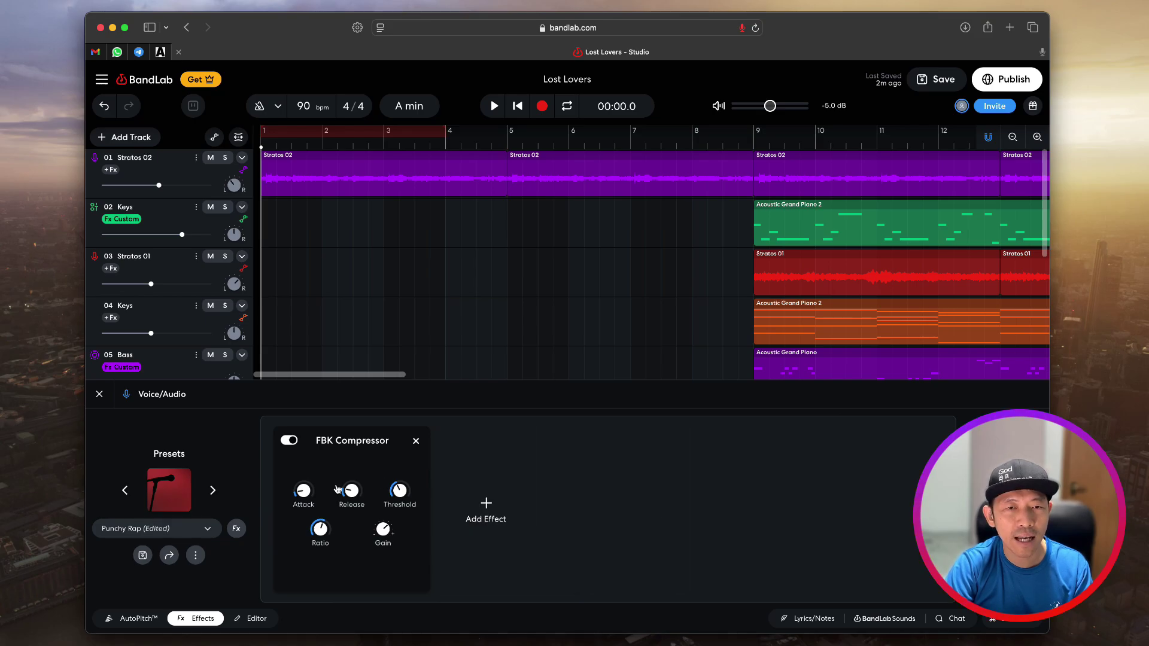
left_click(415, 440)
left_click(317, 506)
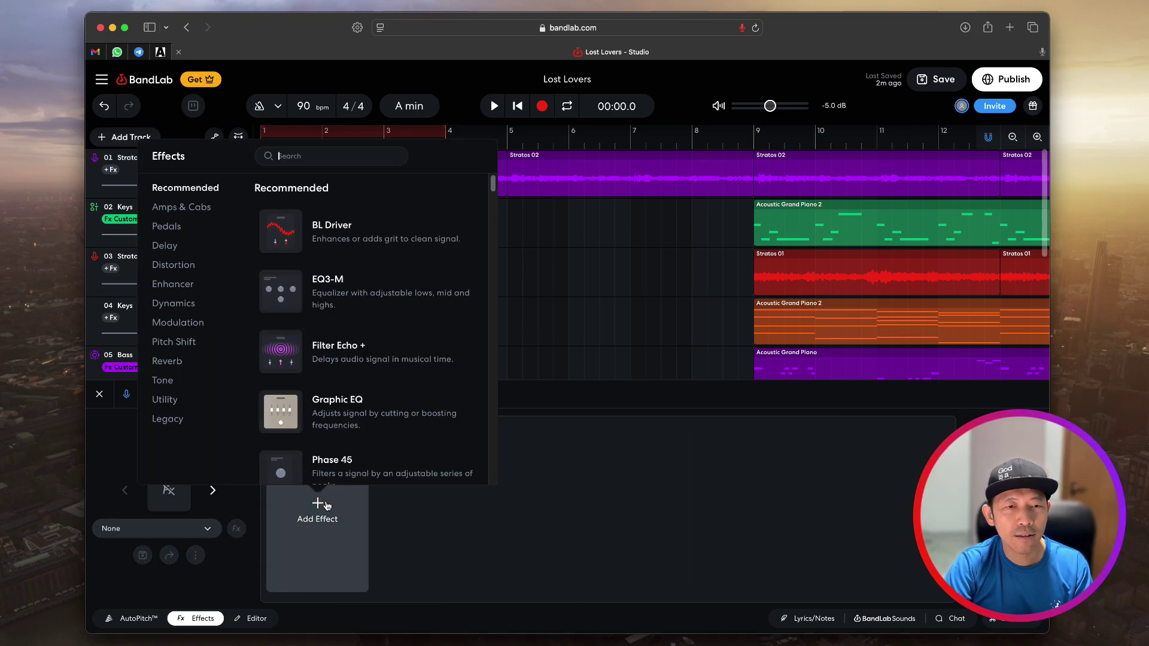
scroll(359, 362, "down", 5)
scroll(358, 364, "down", 15)
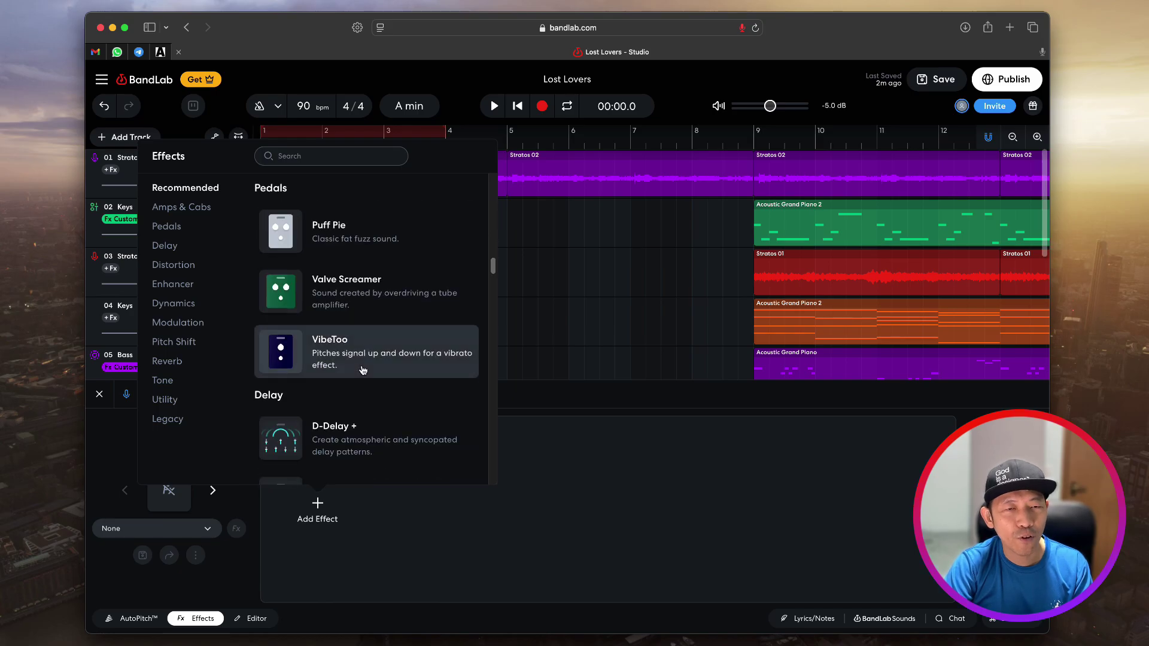
scroll(364, 369, "up", 6)
scroll(362, 369, "up", 10)
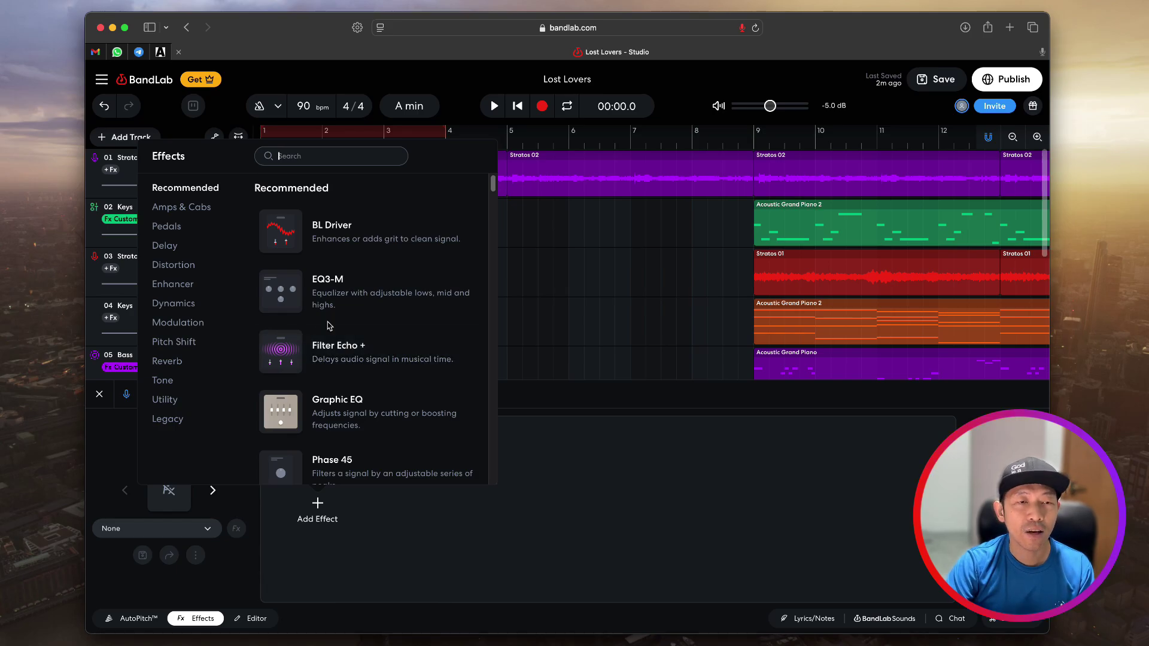
left_click(186, 305)
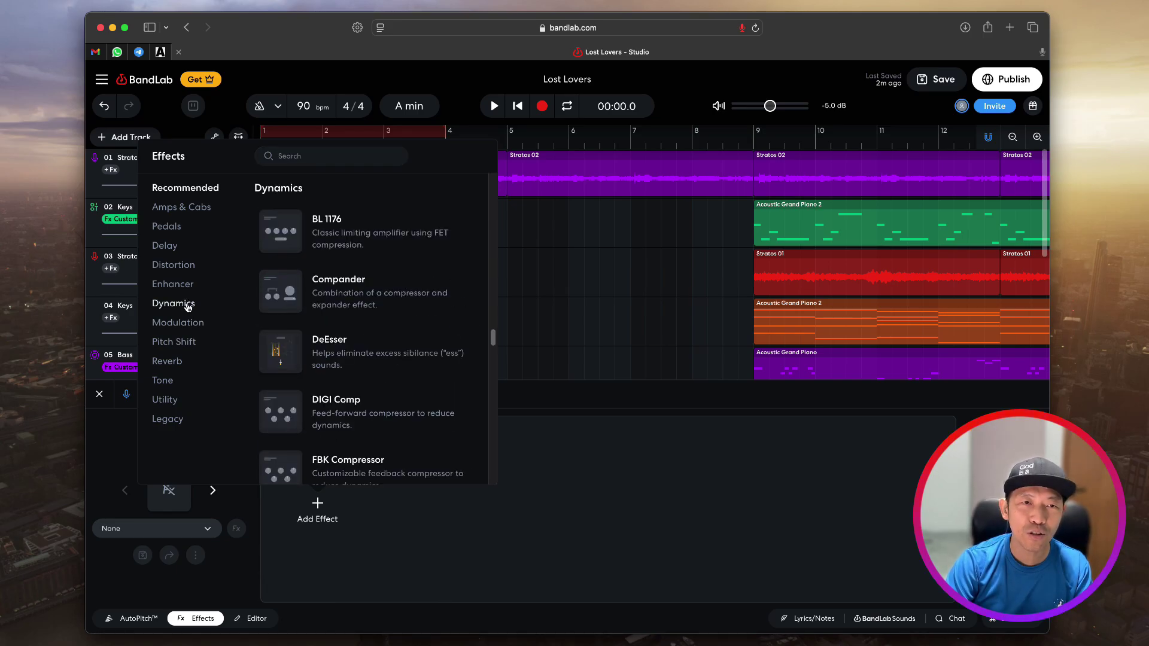
scroll(418, 398, "down", 10)
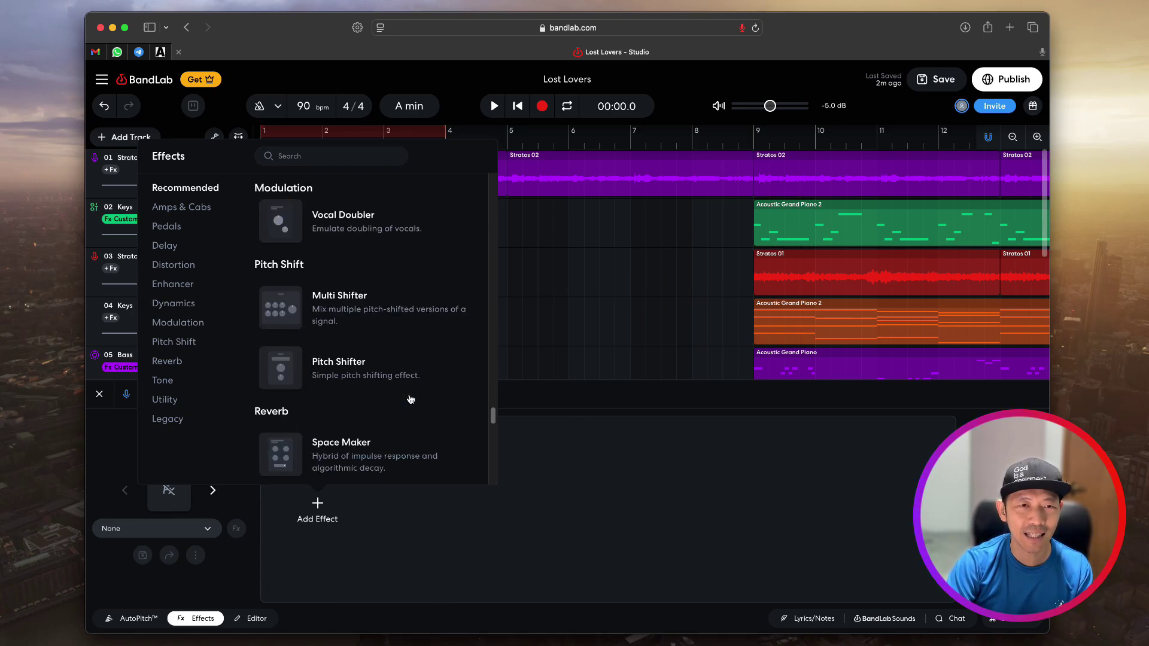
scroll(410, 399, "up", 12)
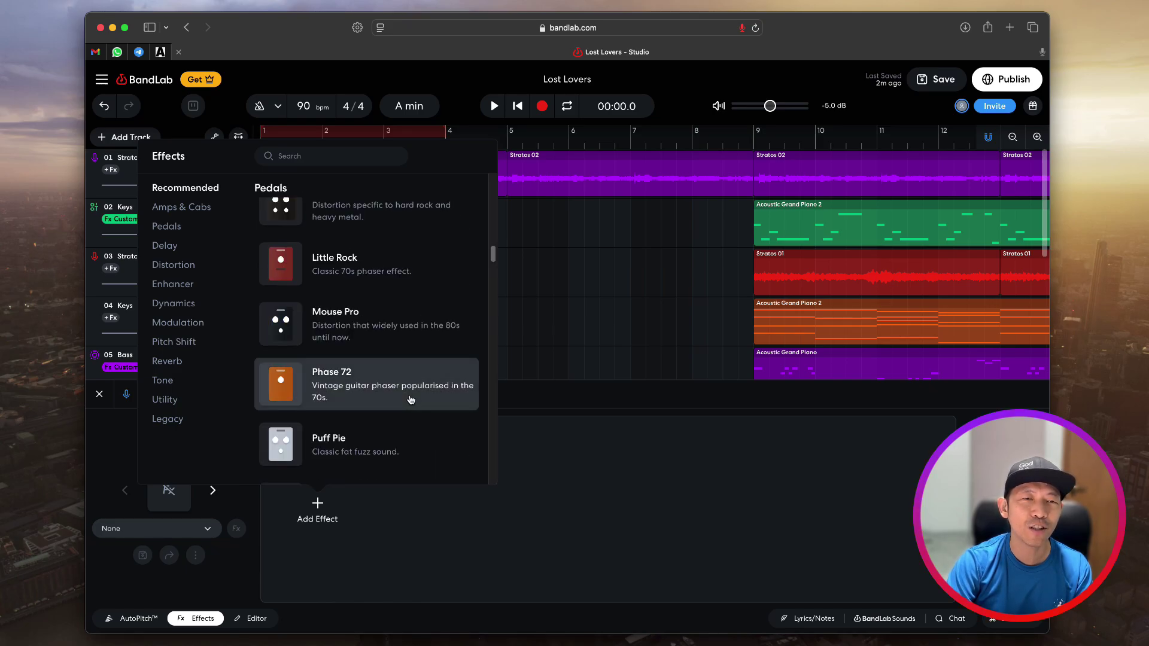
left_click(558, 482)
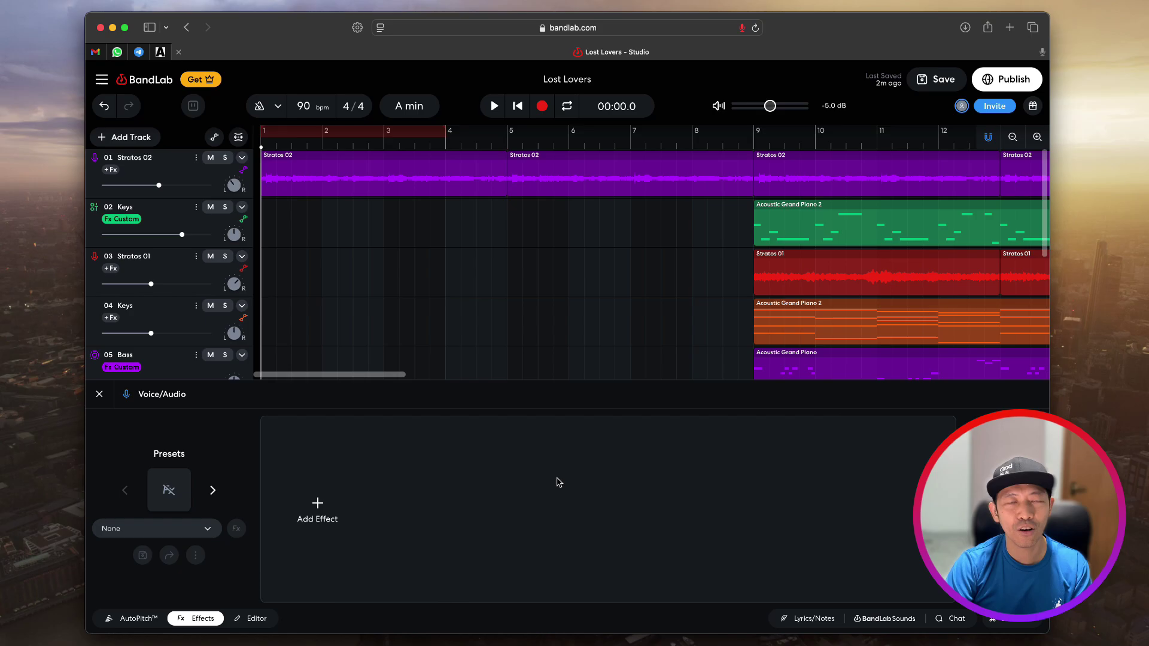
left_click(318, 508)
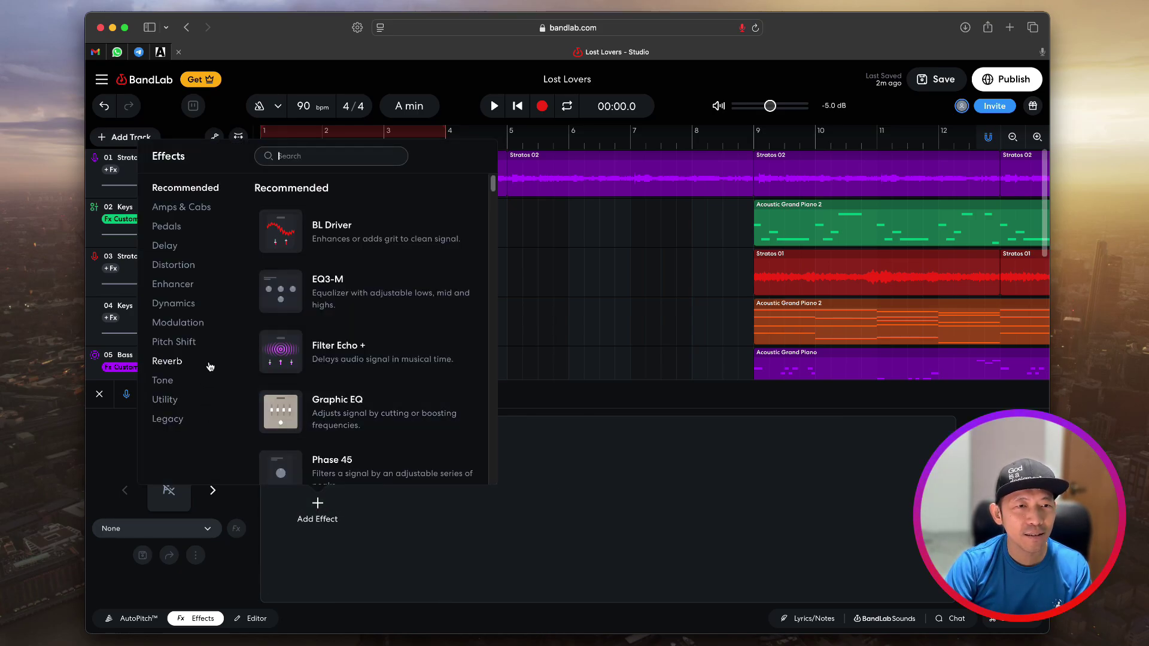
left_click(593, 501)
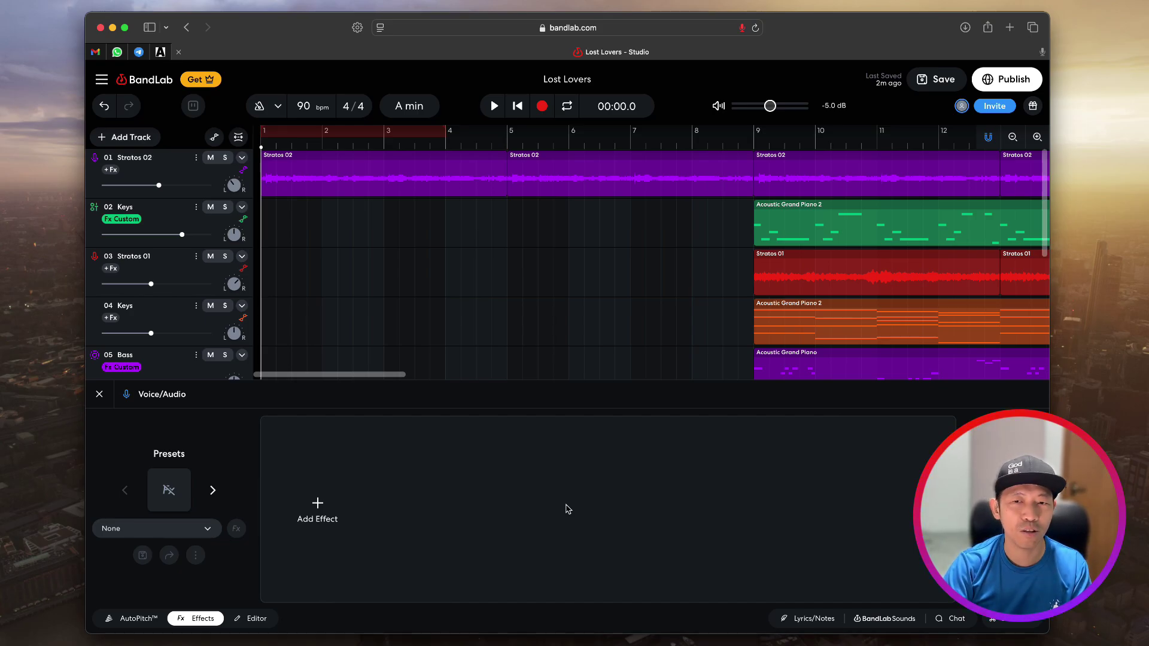
Step: Select and solo the BarrelProofBreaks drum track, showing its BL Driver and Multi Filter chain
left_click(164, 169)
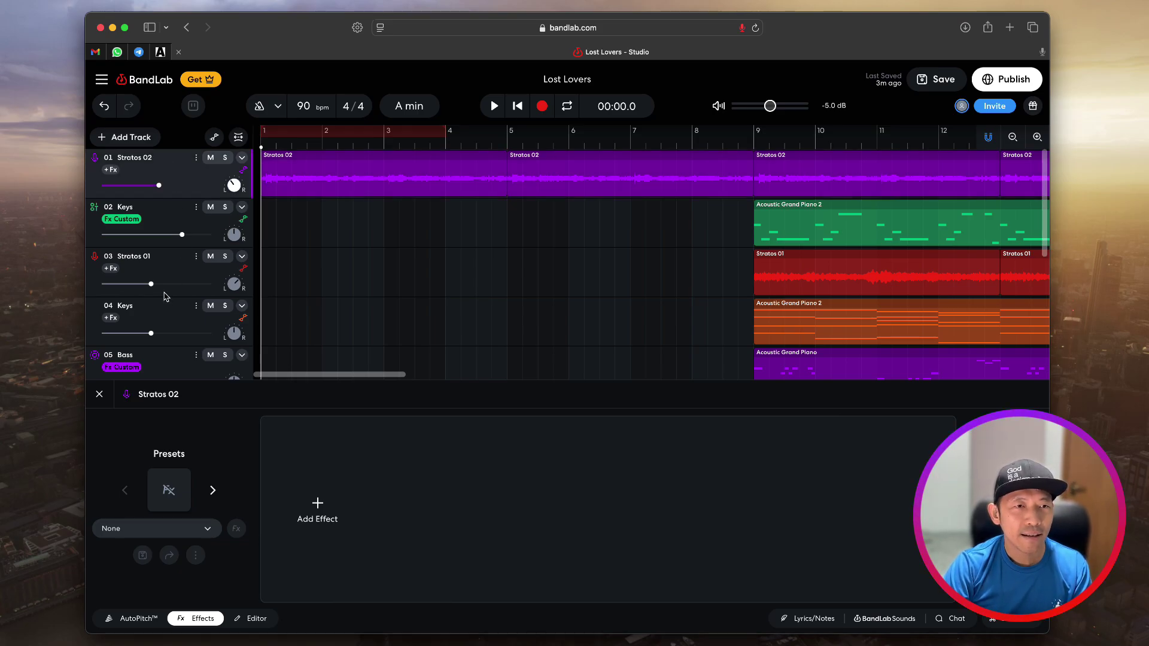
scroll(170, 305, "down", 3)
scroll(170, 307, "down", 1)
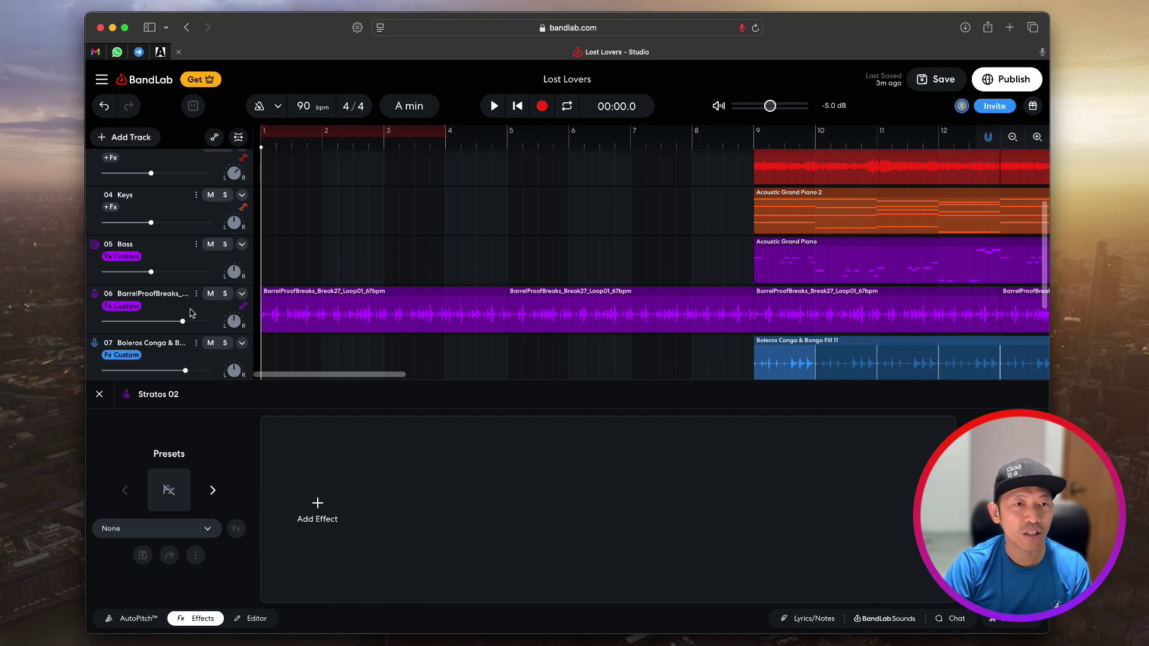
left_click(192, 312)
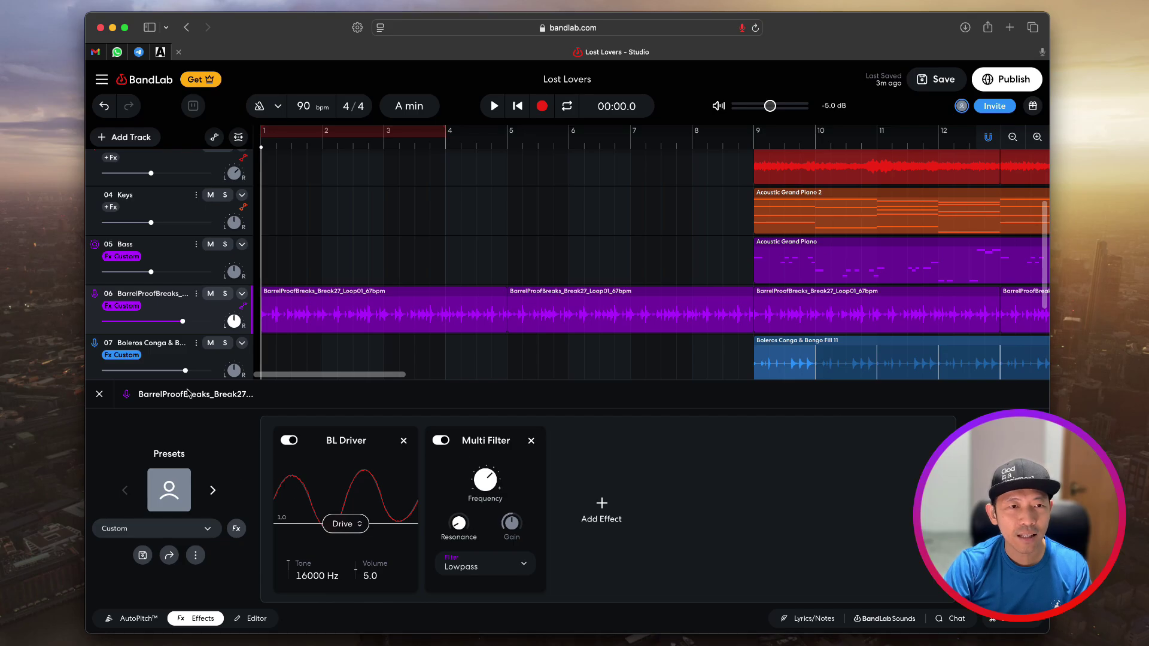
left_click(226, 294)
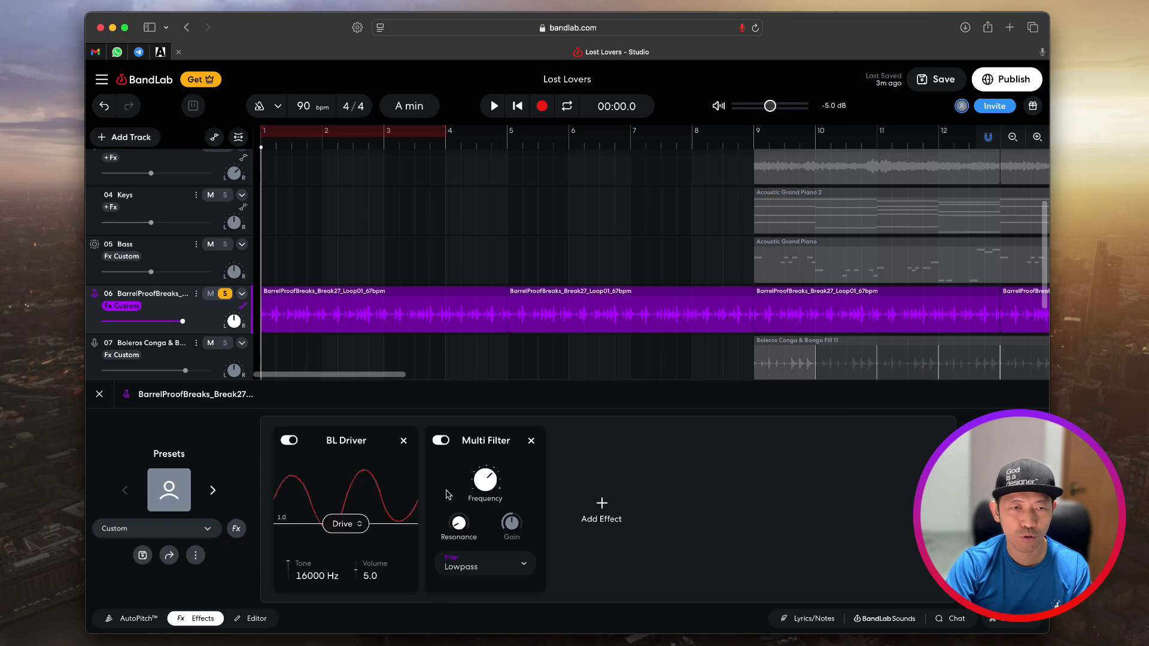
key("space")
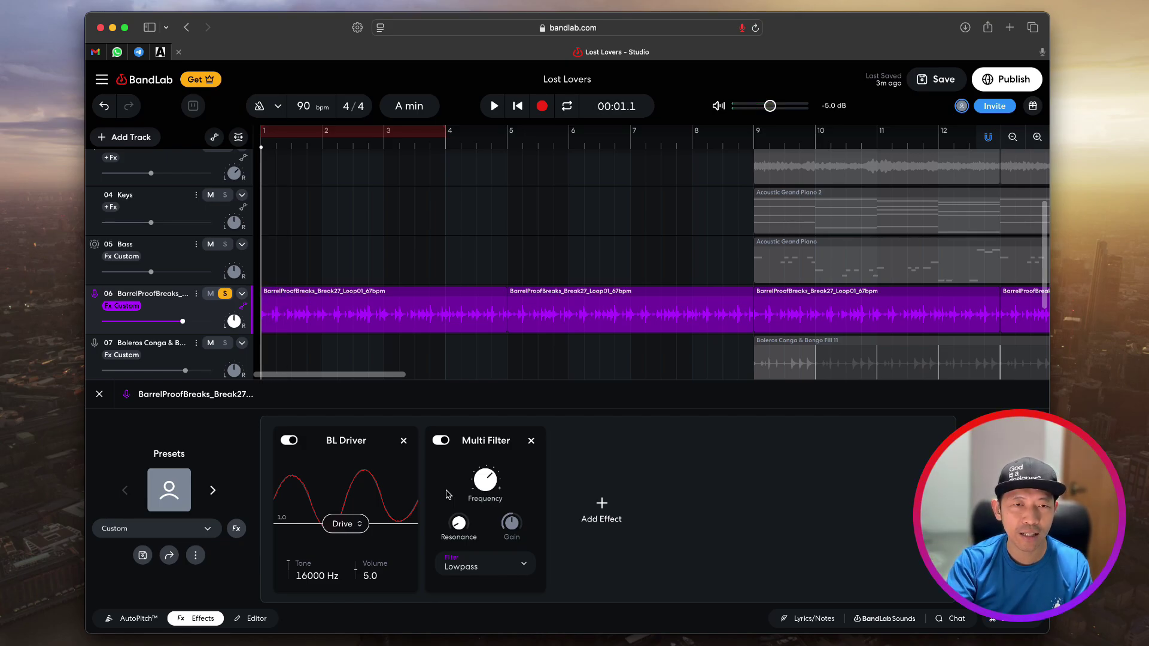
key("space")
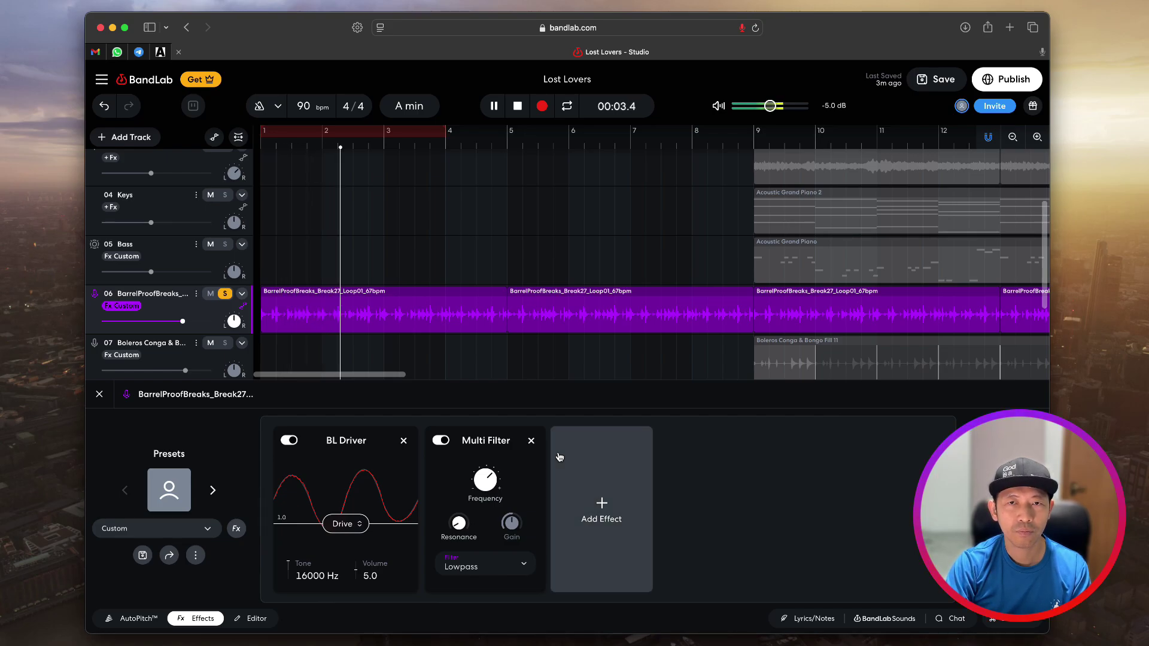
key("space")
left_click(638, 145)
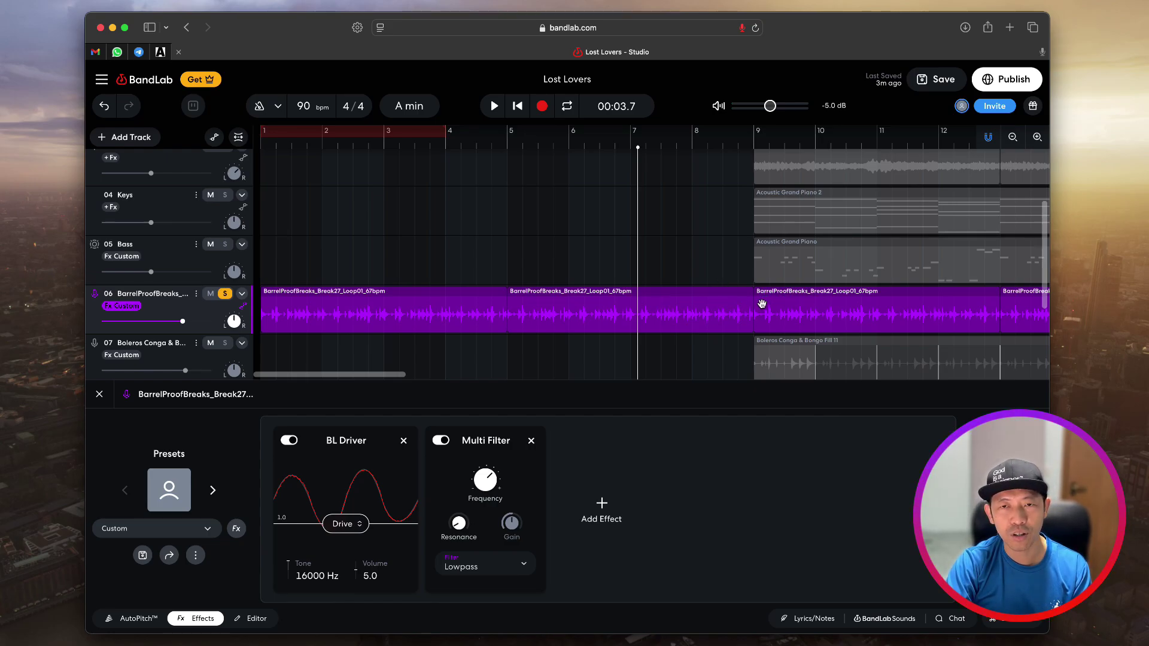
mouse_move(494, 491)
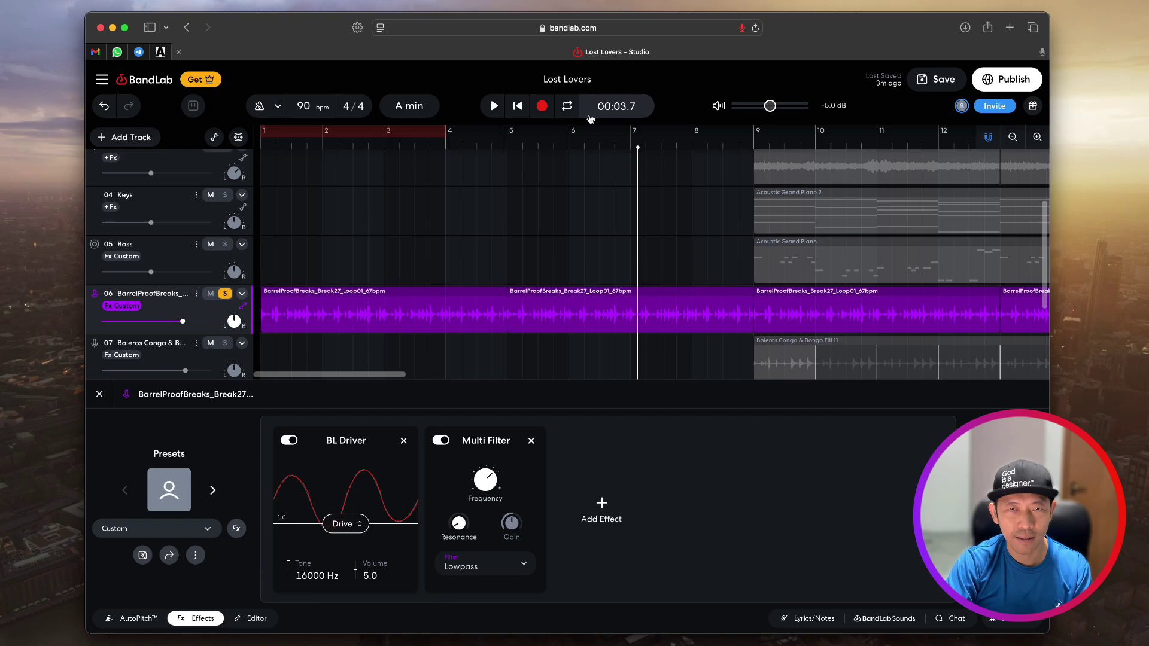
key("space")
key("space")
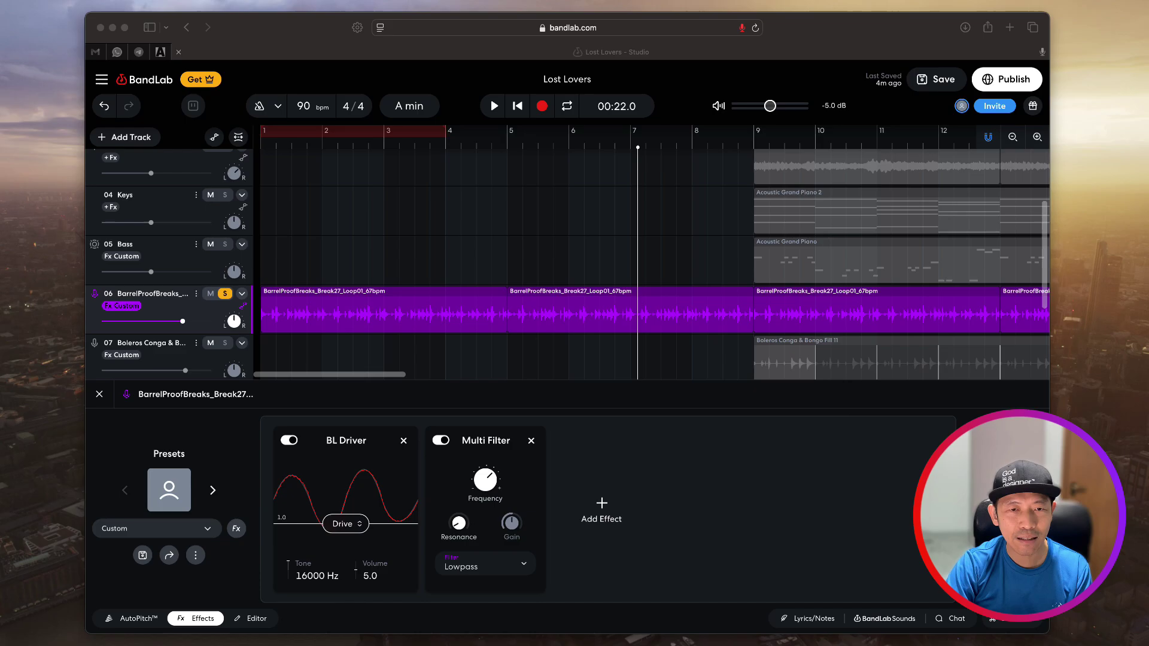
Step: Show the automation lanes and change the BarrelProofBreaks lane from Multi Filter Frequency to Pan
left_click(499, 443)
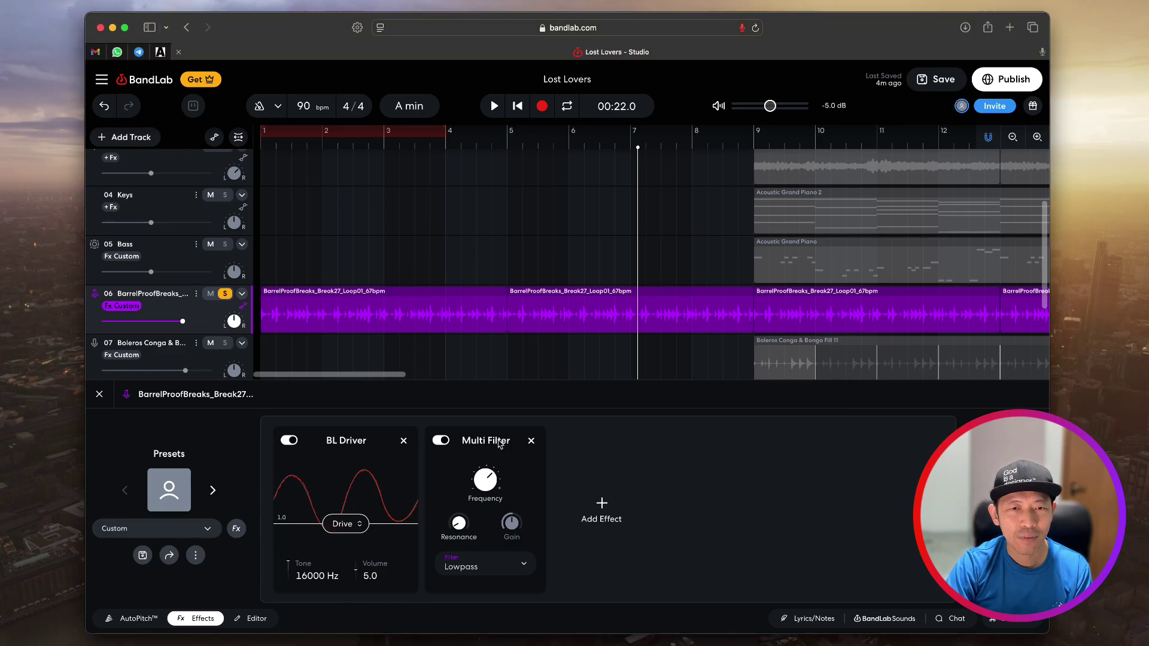
left_click(476, 482)
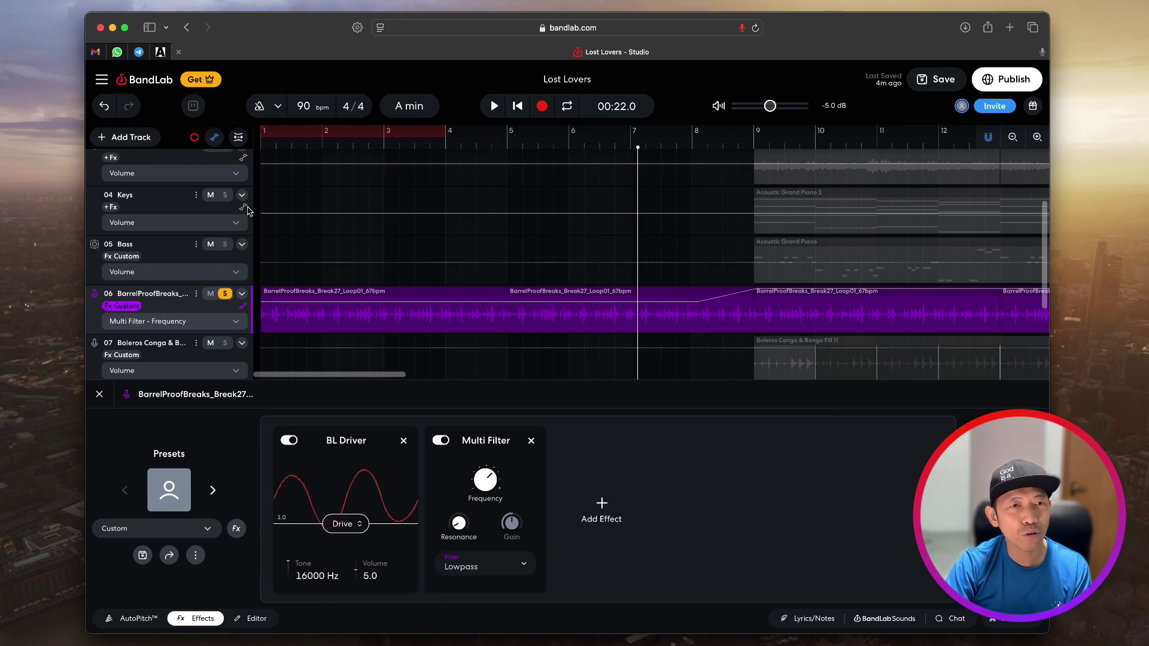
left_click(213, 141)
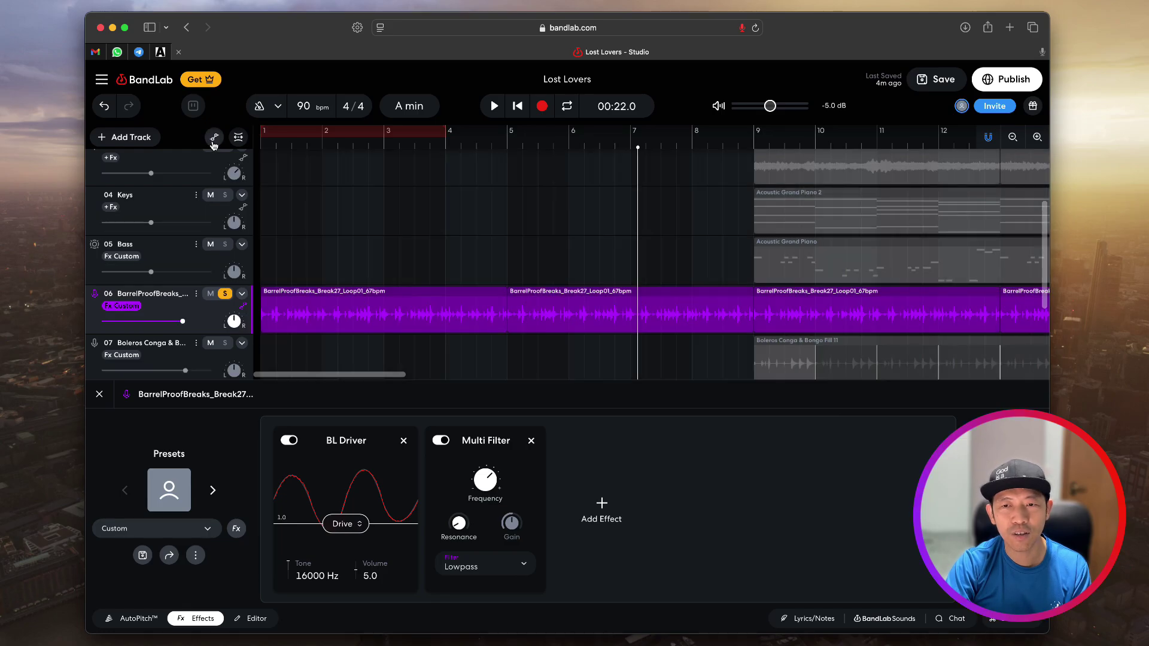
left_click(214, 142)
left_click(213, 142)
left_click(214, 142)
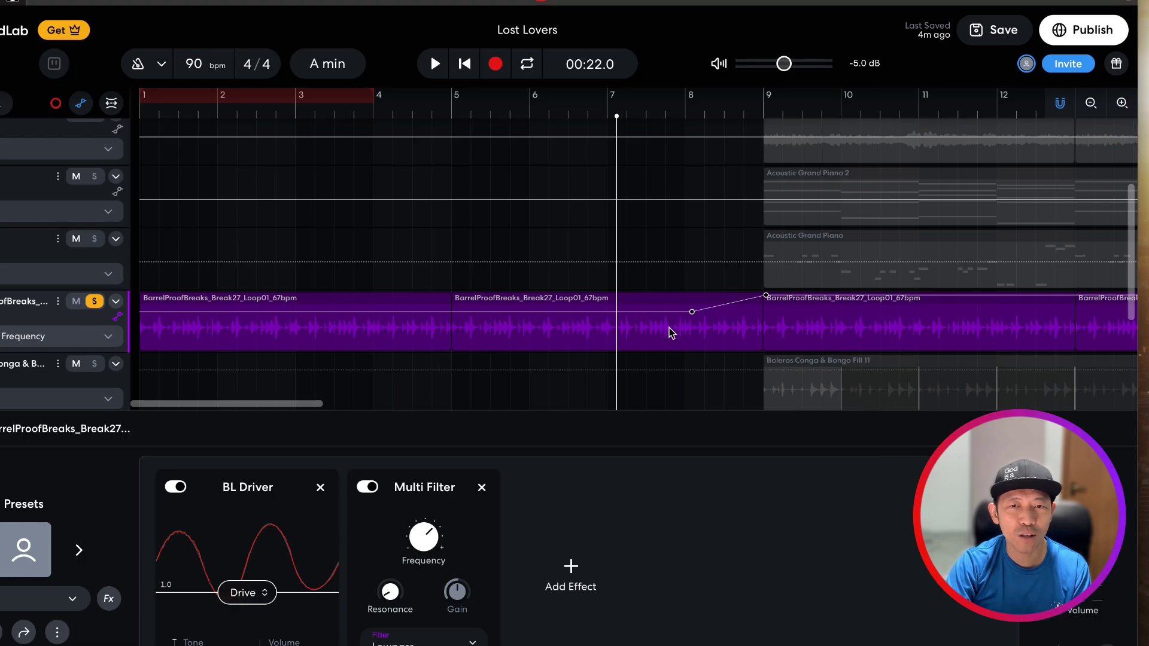
left_click(107, 337)
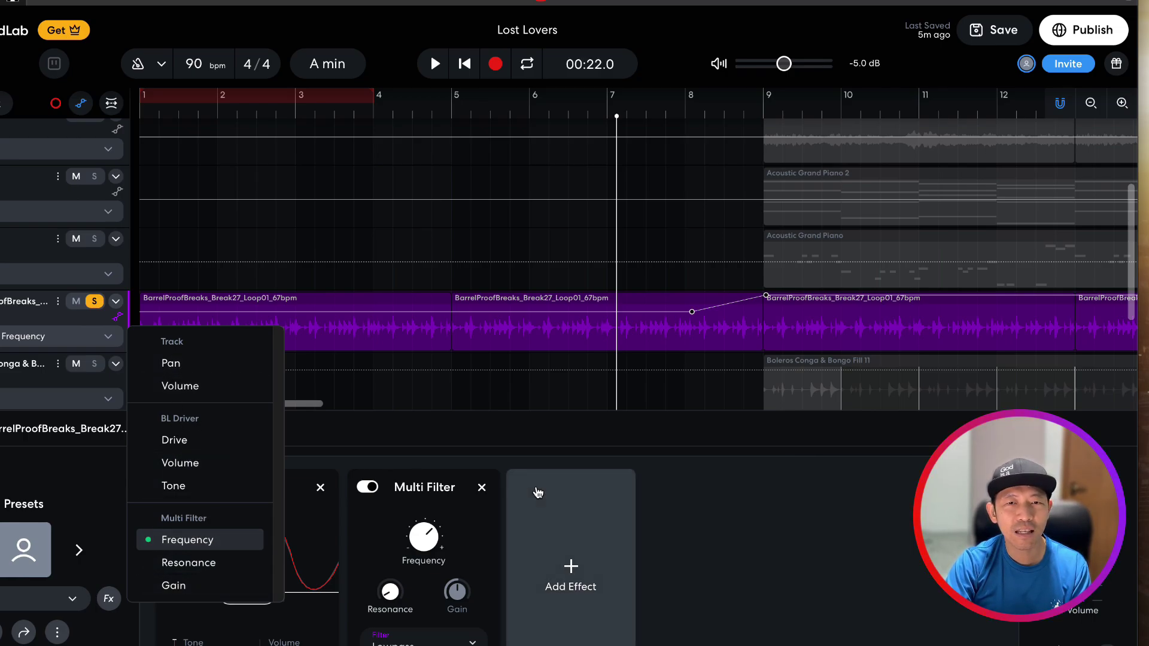
left_click(195, 364)
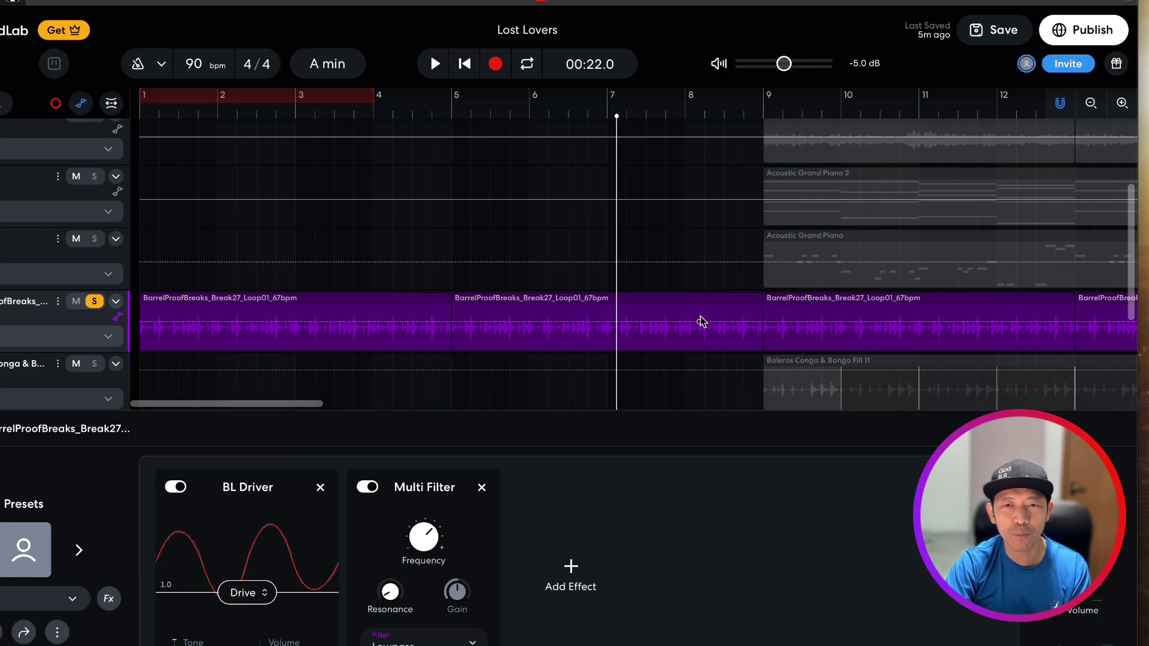
Step: Return the drum lane to Frequency briefly, then switch the drum track's automation lane to Pan
left_click(89, 342)
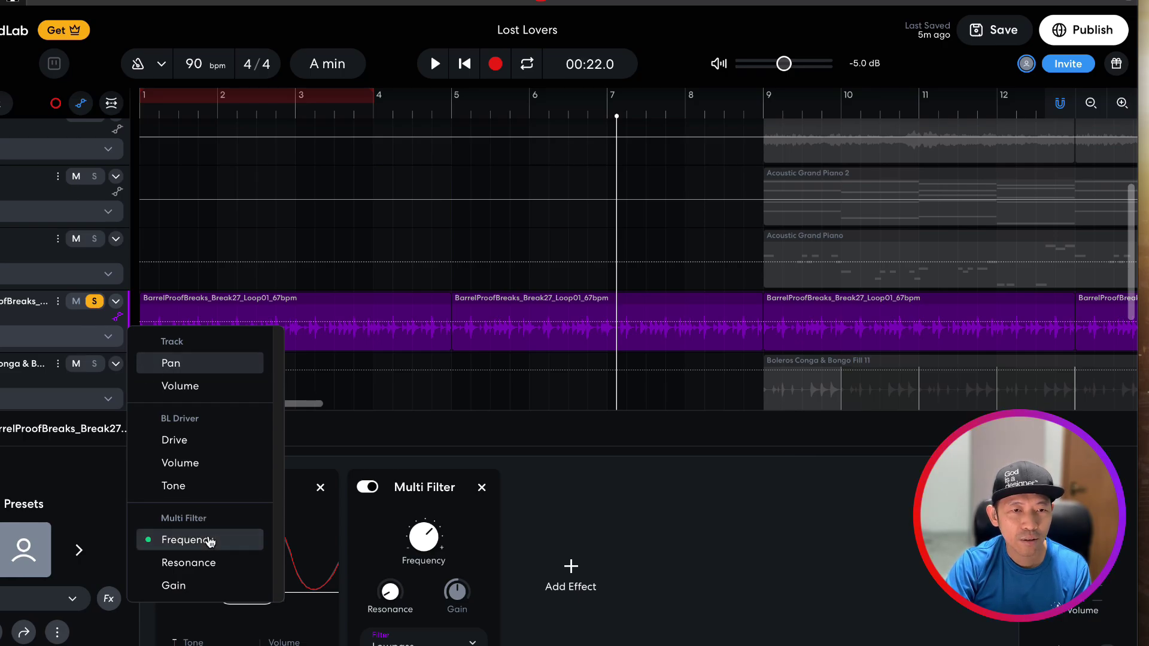
left_click(210, 541)
left_click(686, 117)
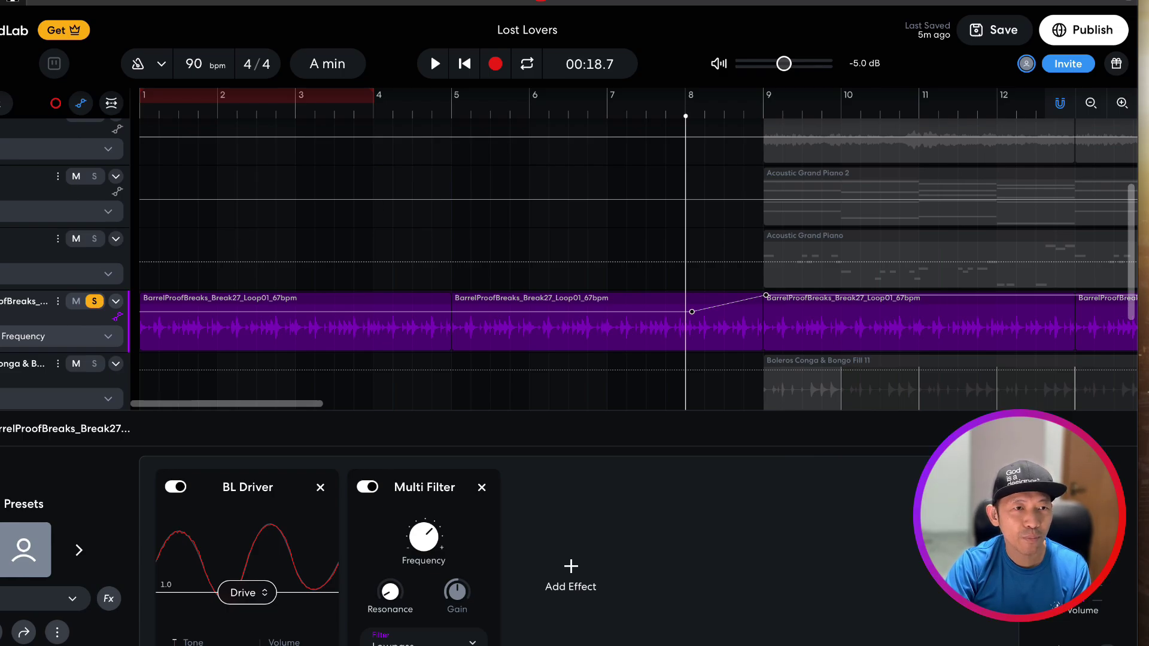
left_click(6, 335)
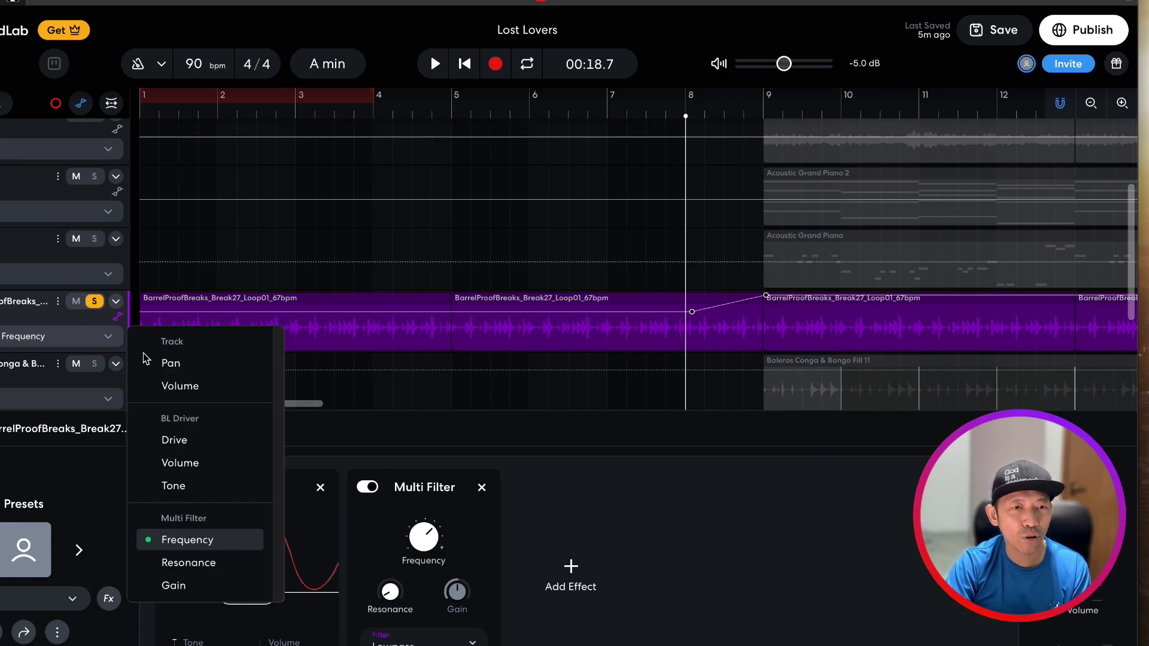
left_click(182, 361)
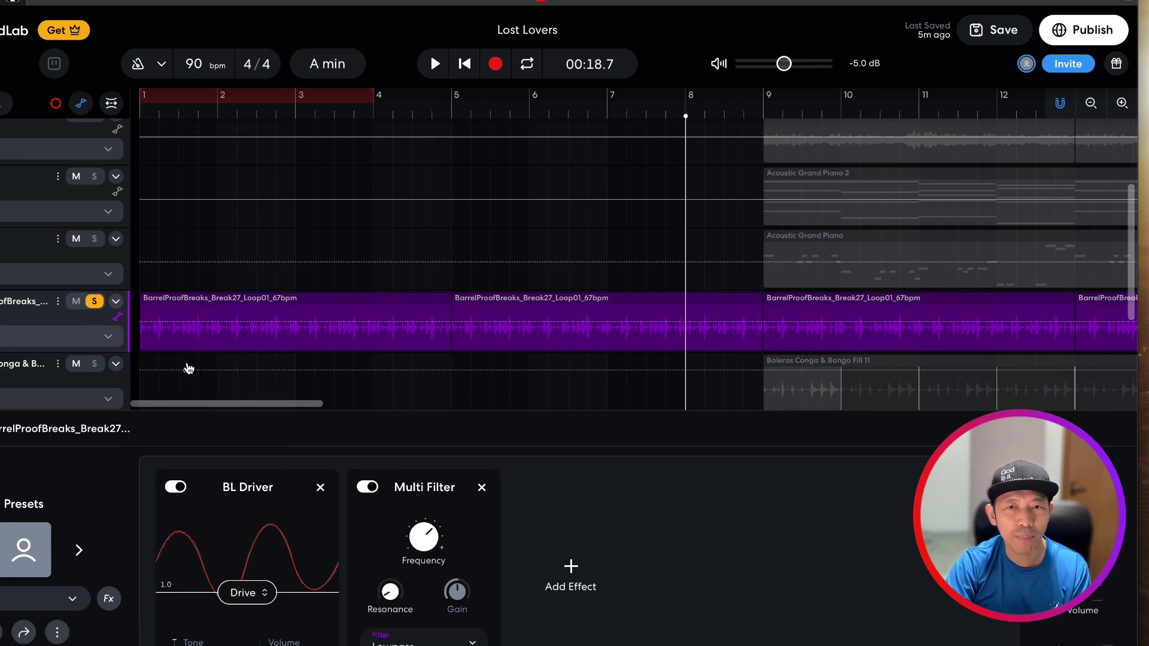
Step: Add drum pan points at bars 8 and 9, with a +50 peak near bar 8.5
left_click(692, 325)
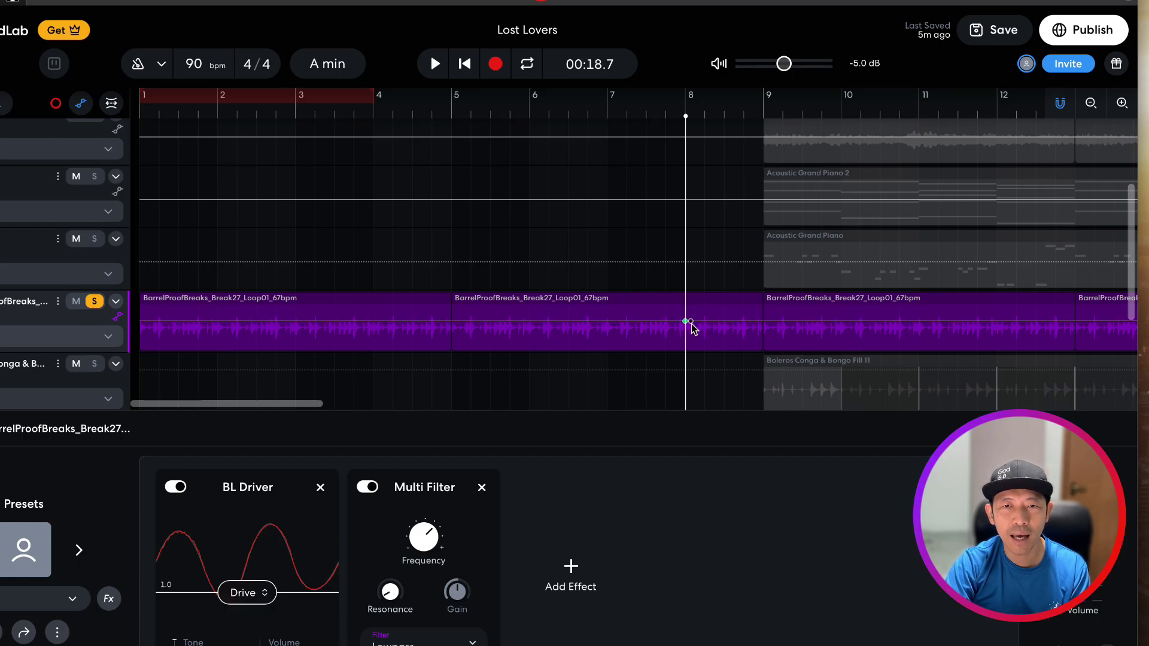
left_click(782, 321)
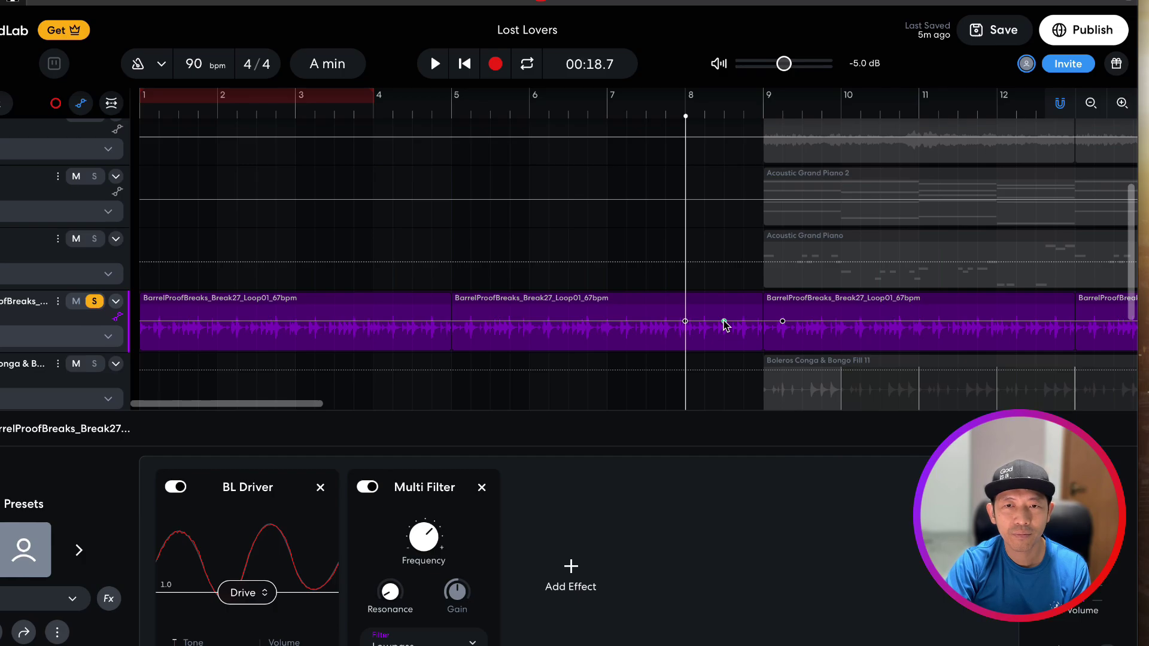
left_click_drag(726, 323, 744, 352)
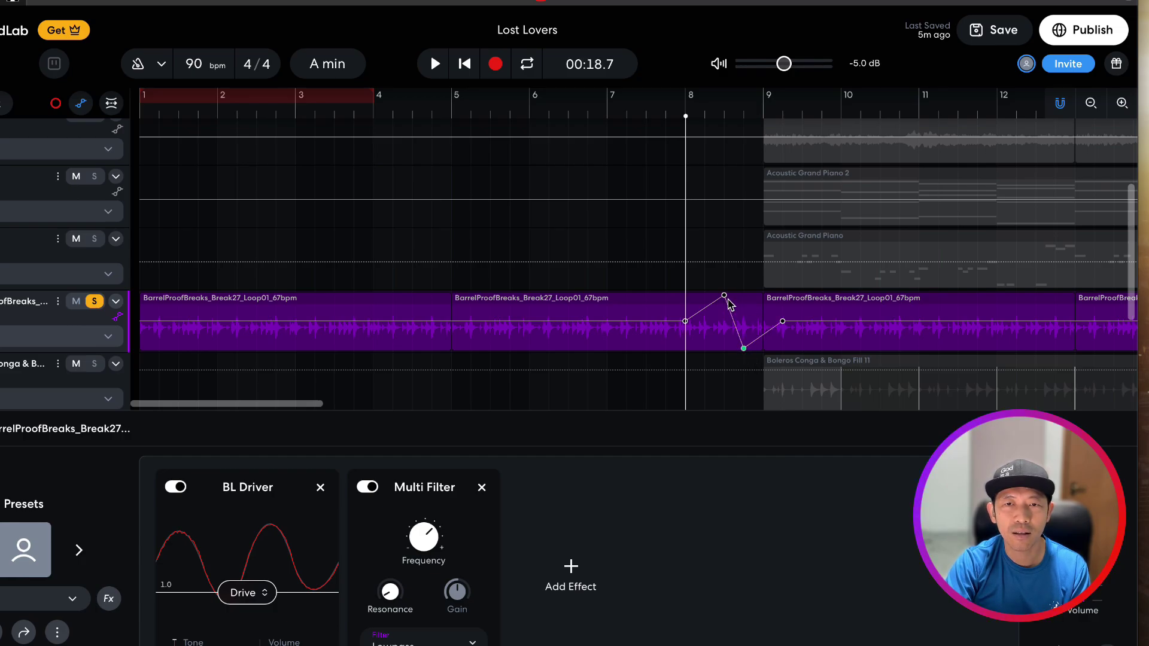
left_click_drag(724, 296, 716, 297)
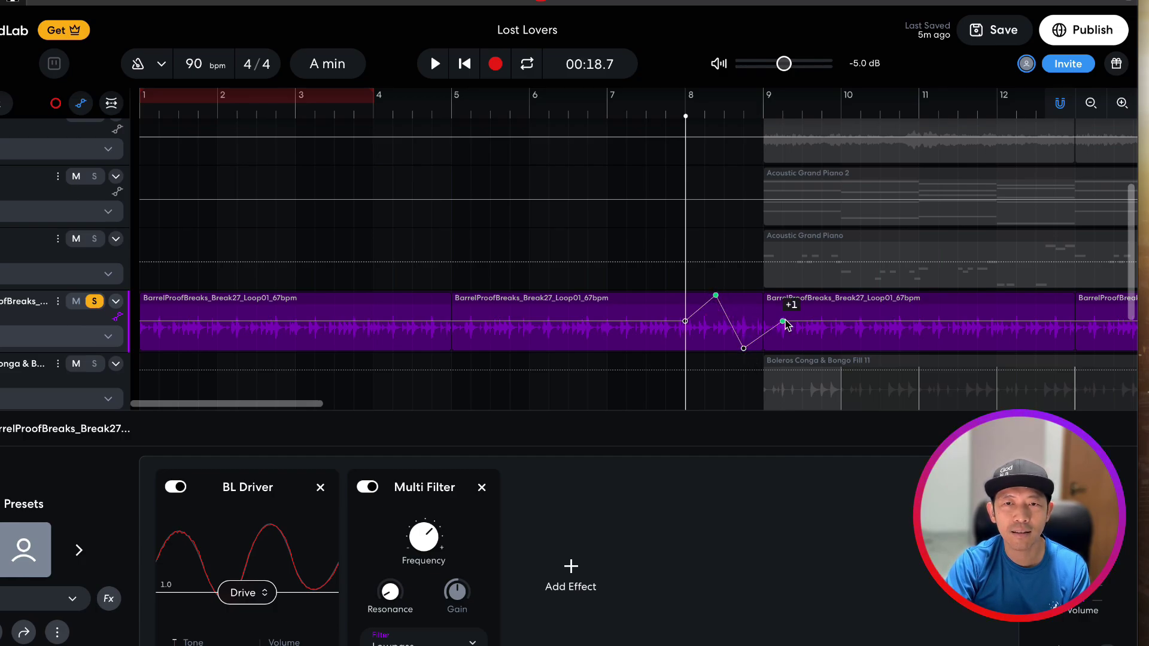
Step: Play the pan automation from just before bar 8, then stop and hide the automation lanes
left_click(626, 109)
key("space")
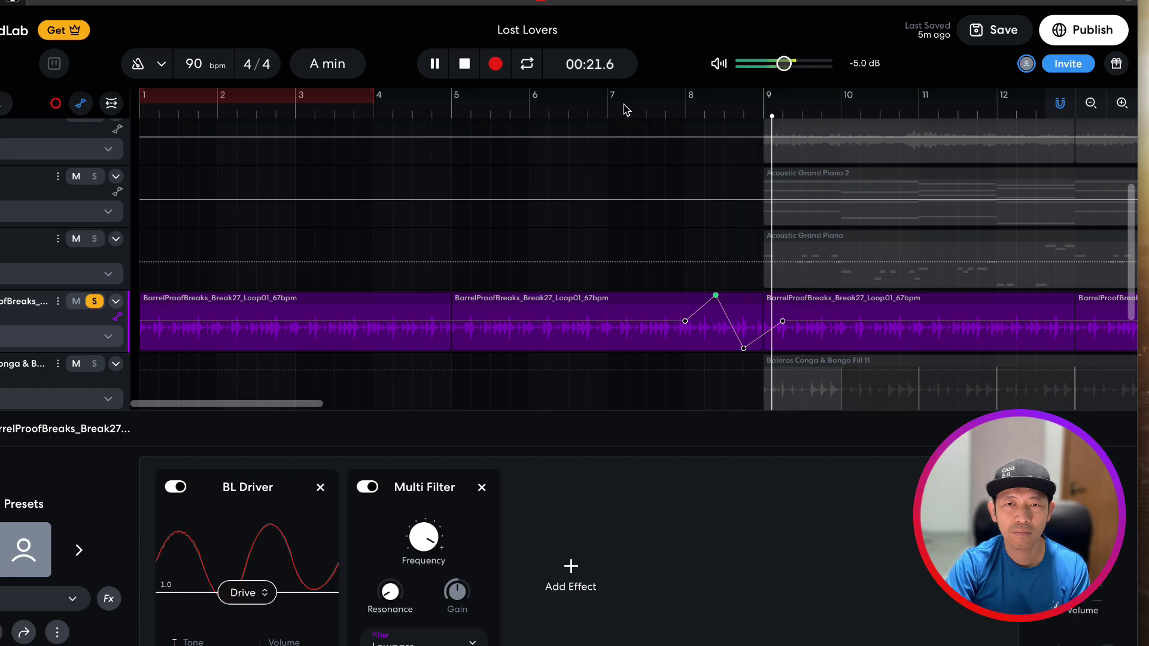
key("space")
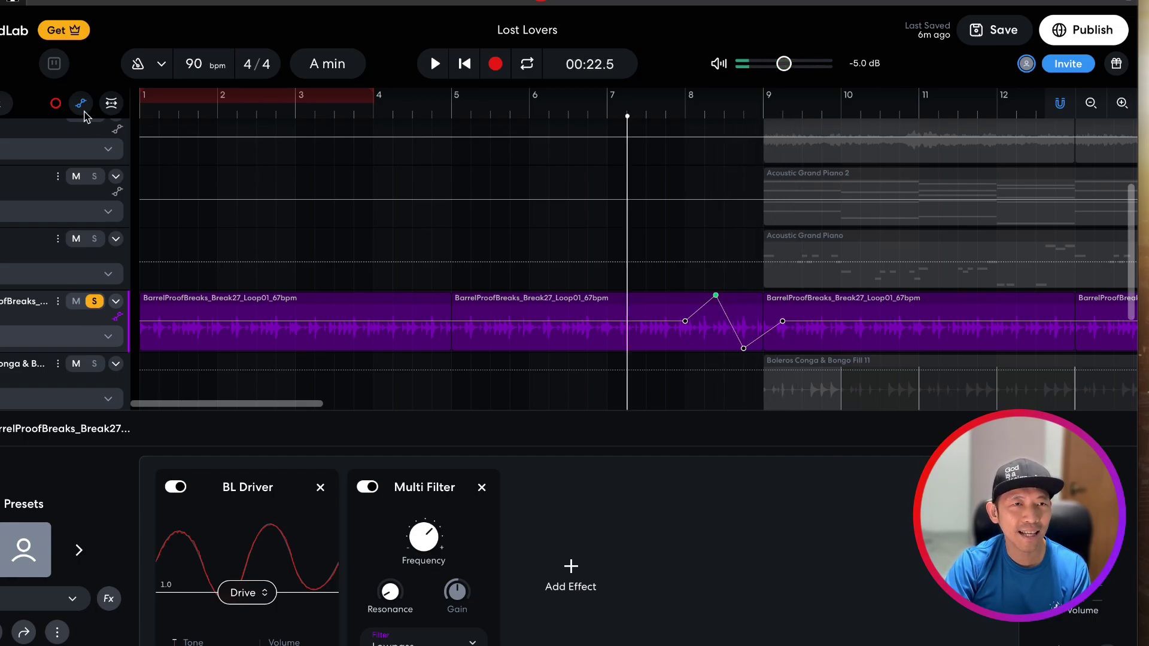
left_click(81, 103)
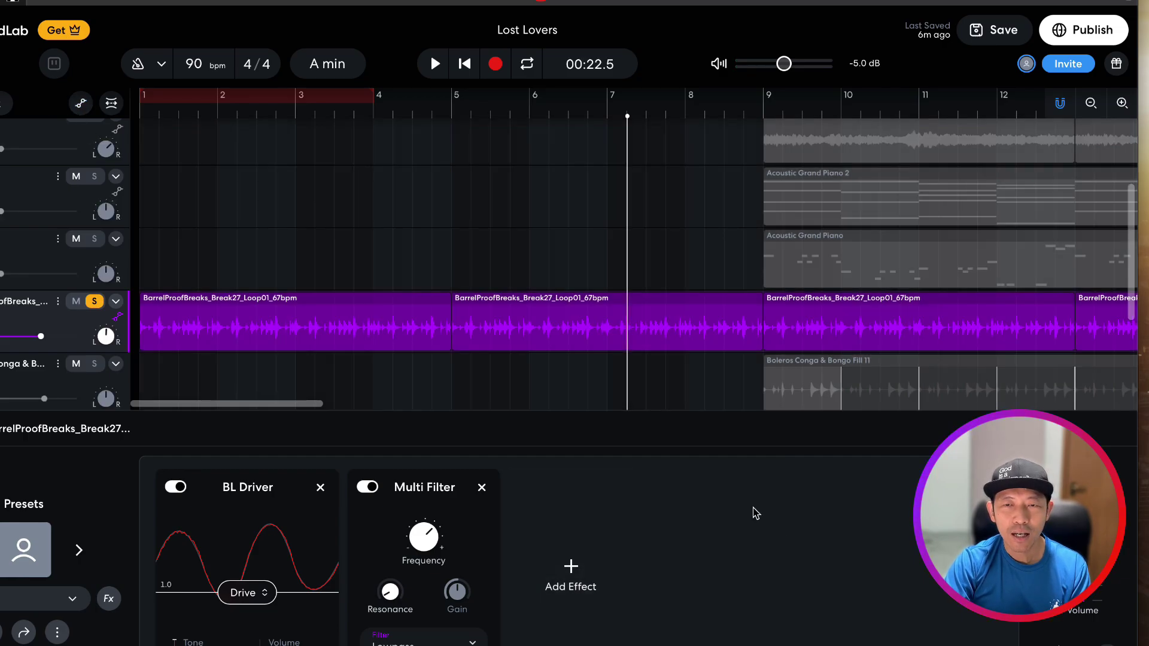
Step: Unsolo BarrelProofBreaks and rename the empty audio track to Vox
left_click(94, 300)
scroll(73, 300, "down", 3)
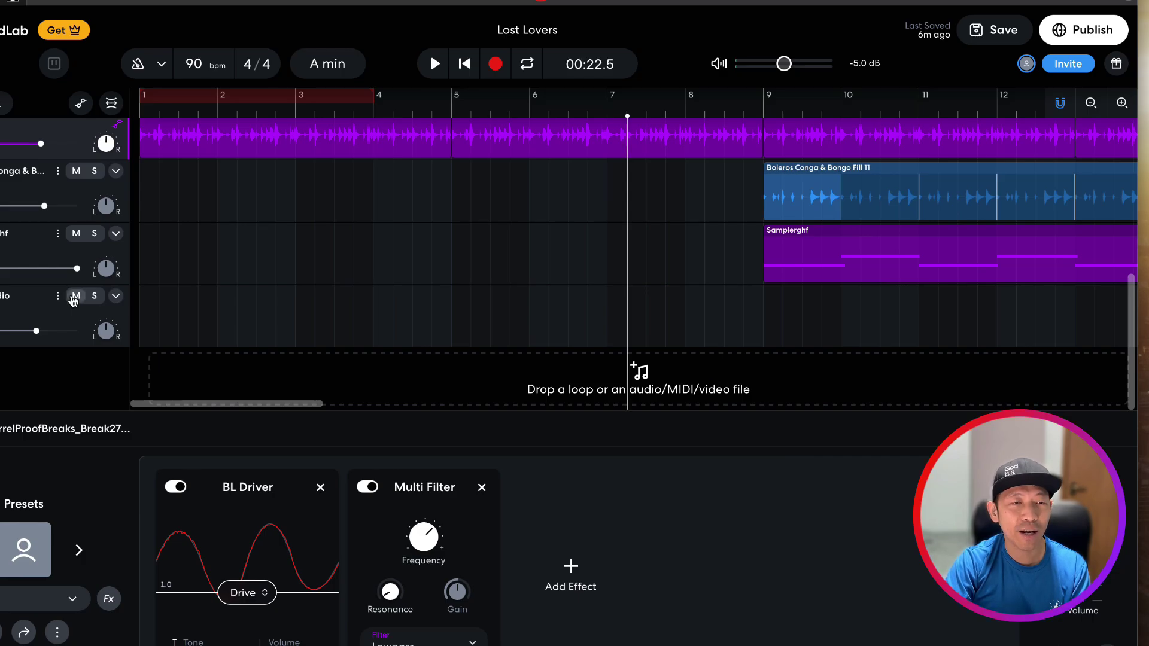
left_click(14, 308)
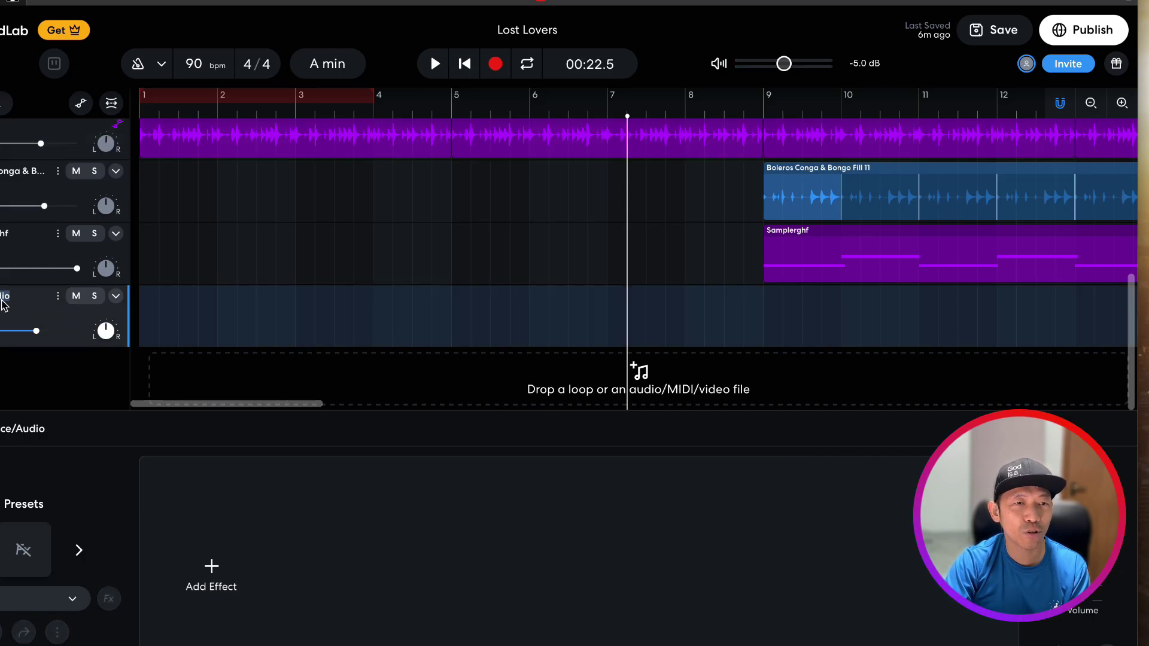
key("BackSpace")
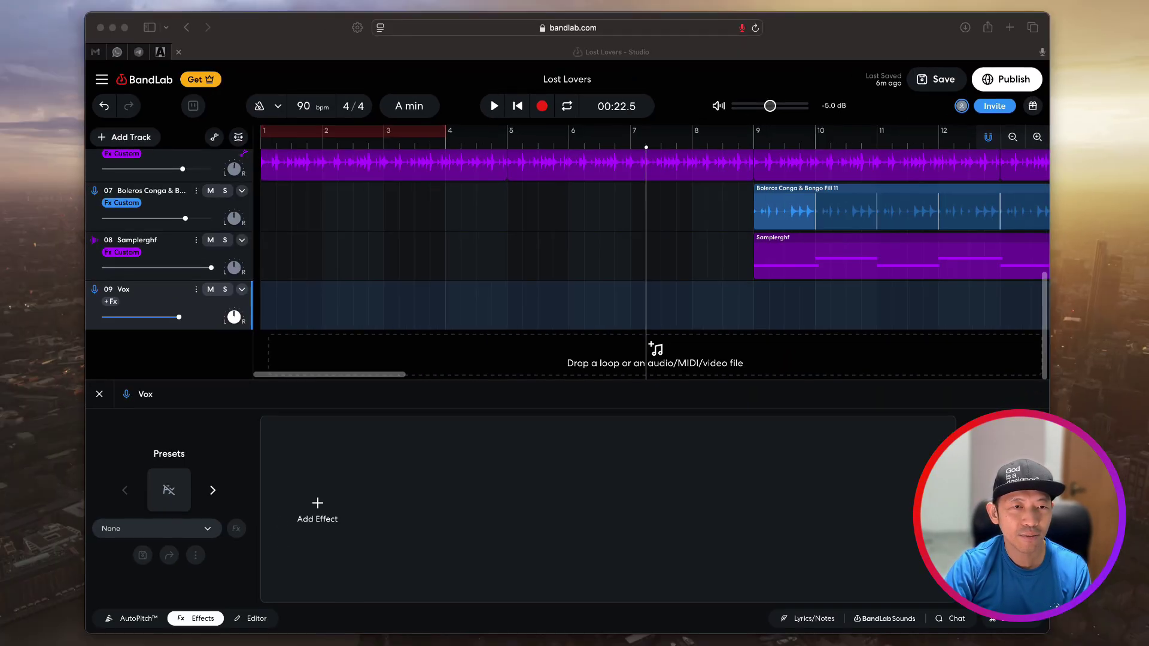
Step: Audition briefly from bar 9, then park the playhead just before bar 8
left_click(308, 341)
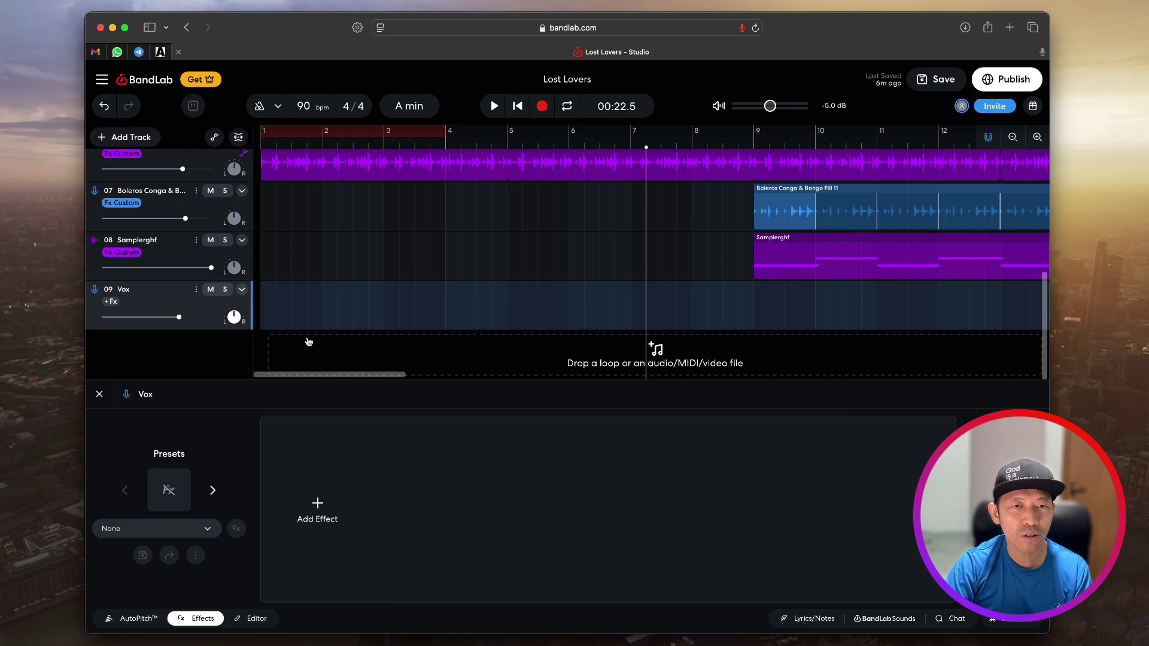
left_click(508, 146)
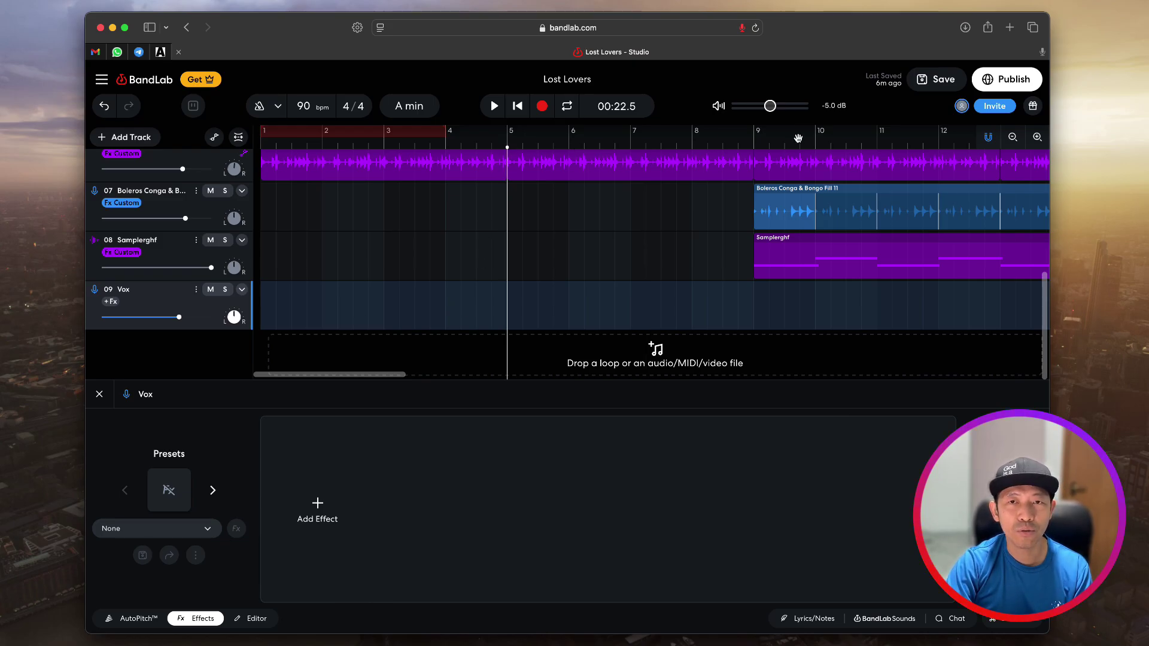
left_click(754, 144)
key("space")
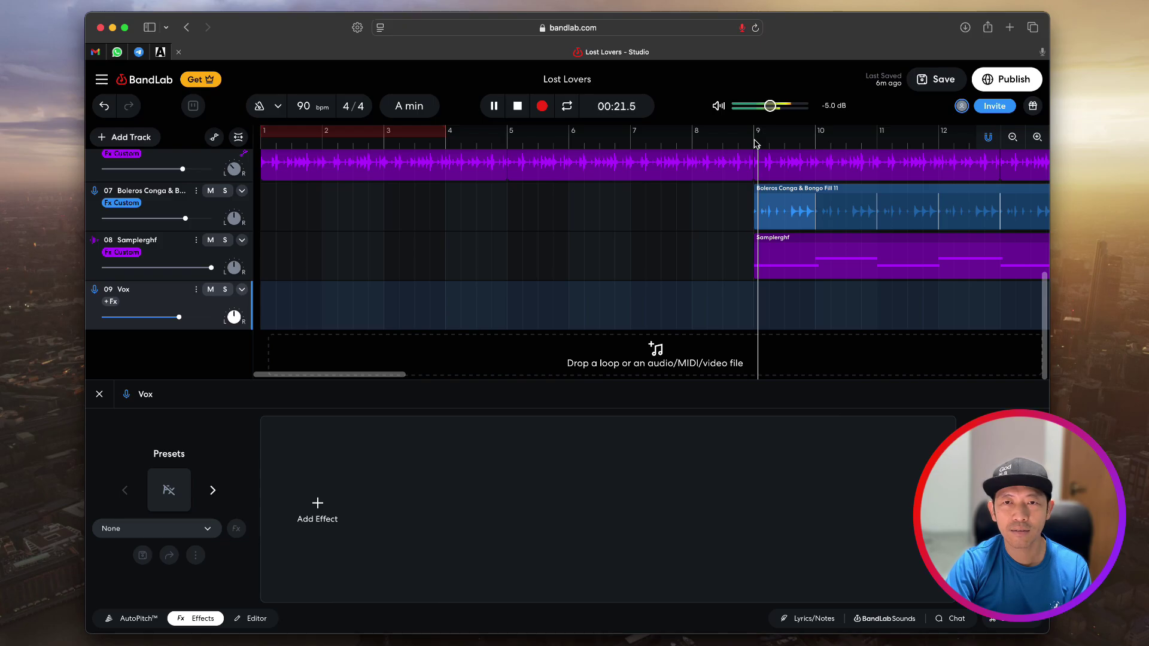
key("space")
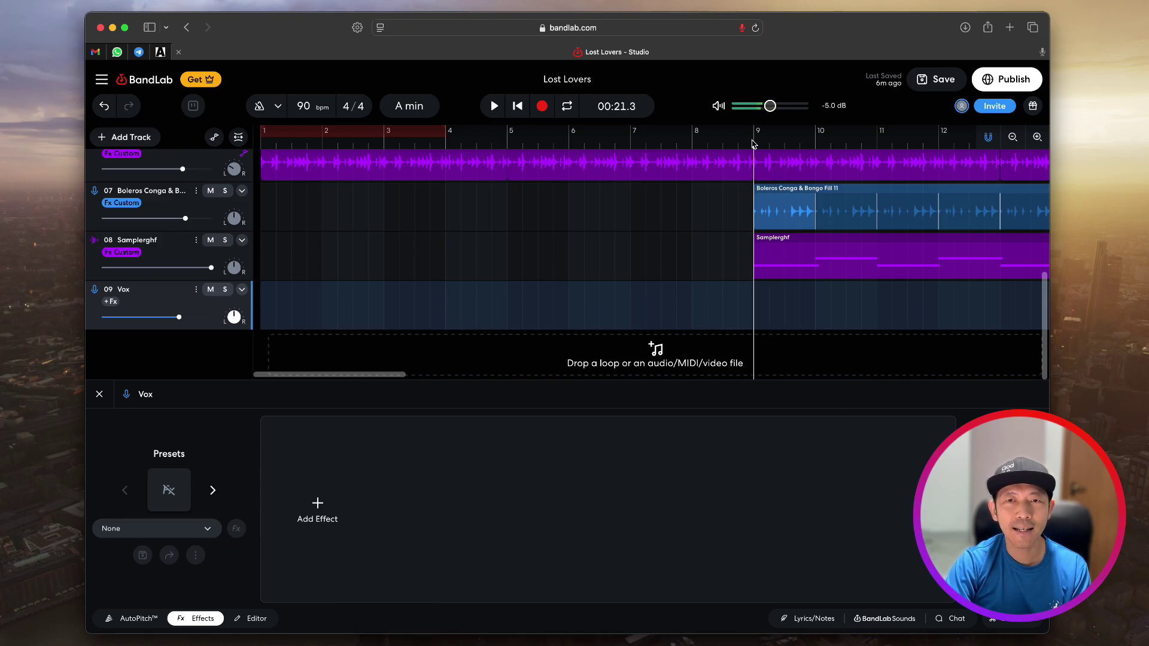
left_click(739, 146)
left_click(692, 145)
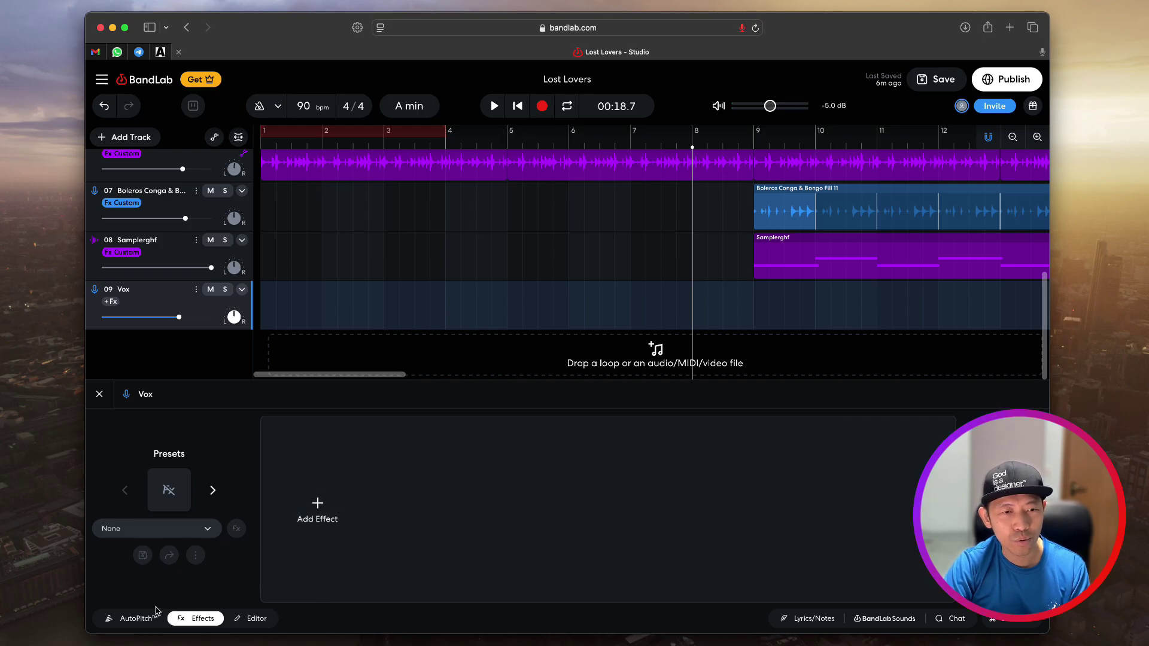
Step: Enable AutoPitch Classic on Vox at Medium strength (57%) in A Minor, with the playhead at bar 7
left_click(142, 618)
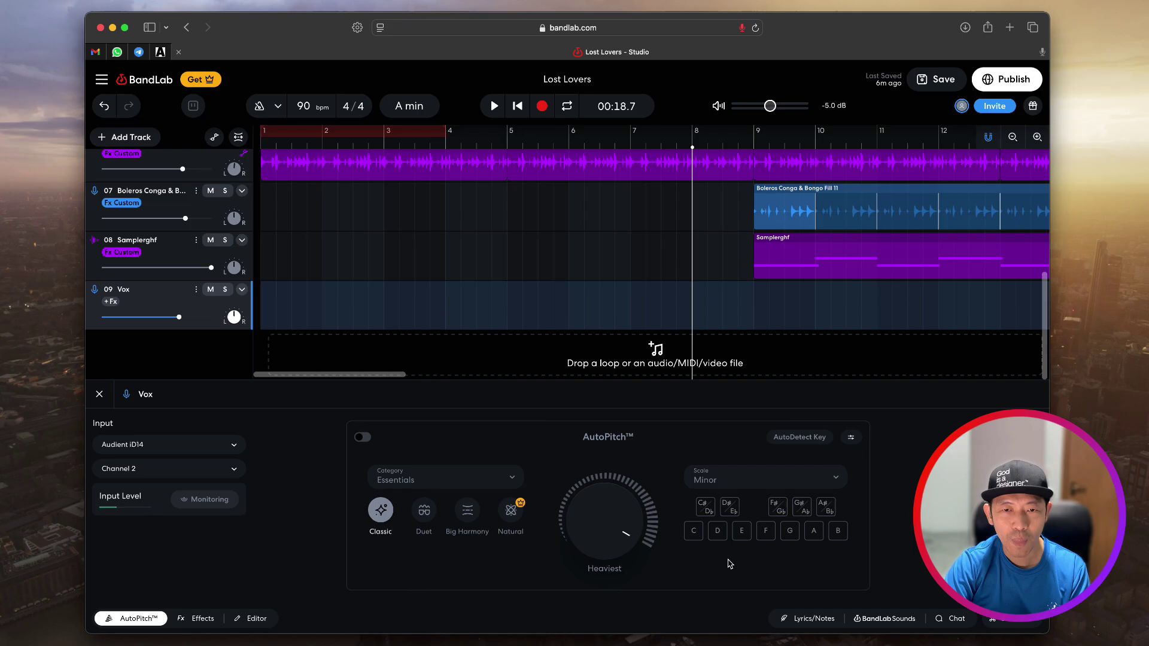
mouse_move(626, 526)
mouse_move(609, 505)
left_mouse_down()
mouse_move(605, 569)
mouse_move(605, 515)
mouse_move(604, 527)
left_mouse_up()
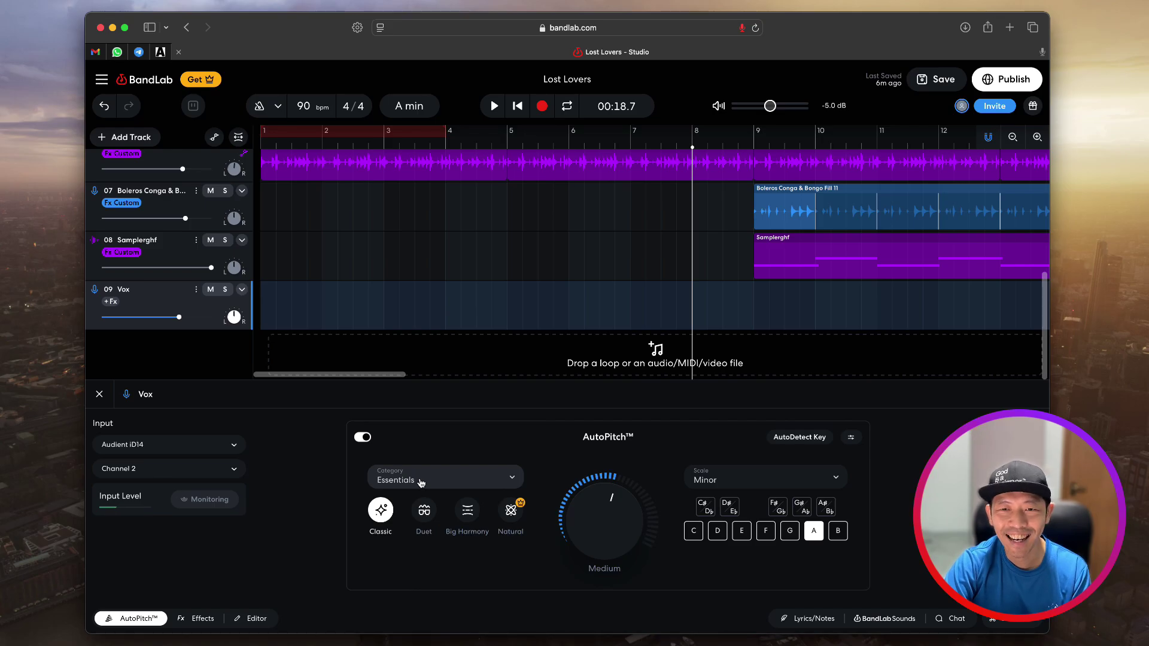
mouse_move(579, 508)
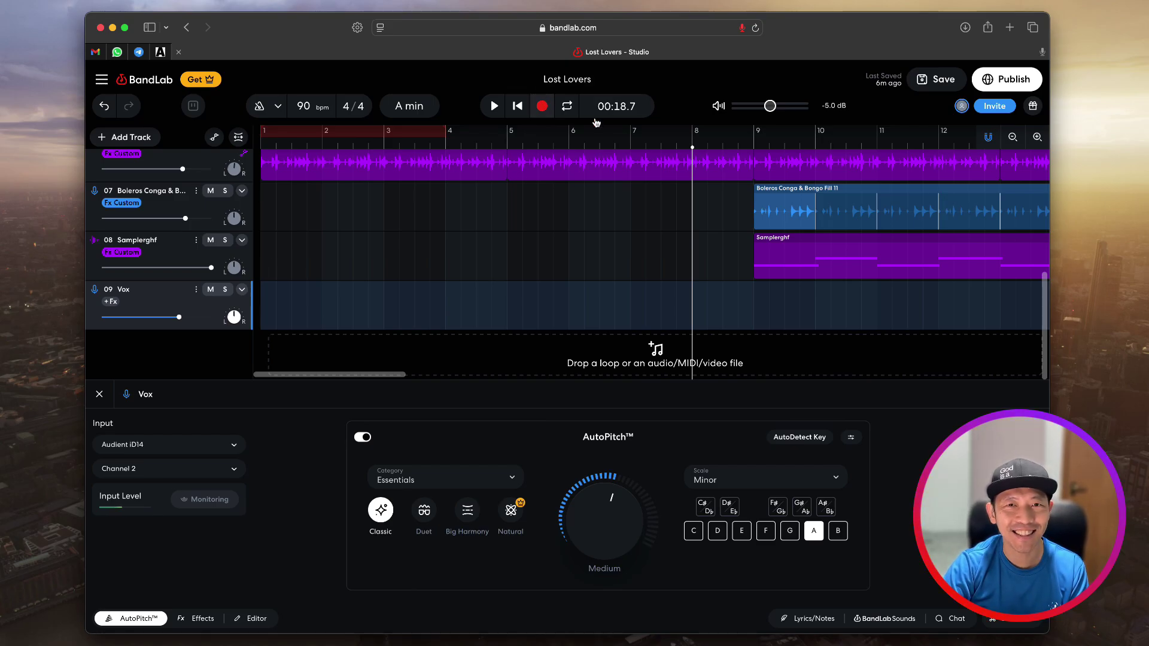
left_click(630, 146)
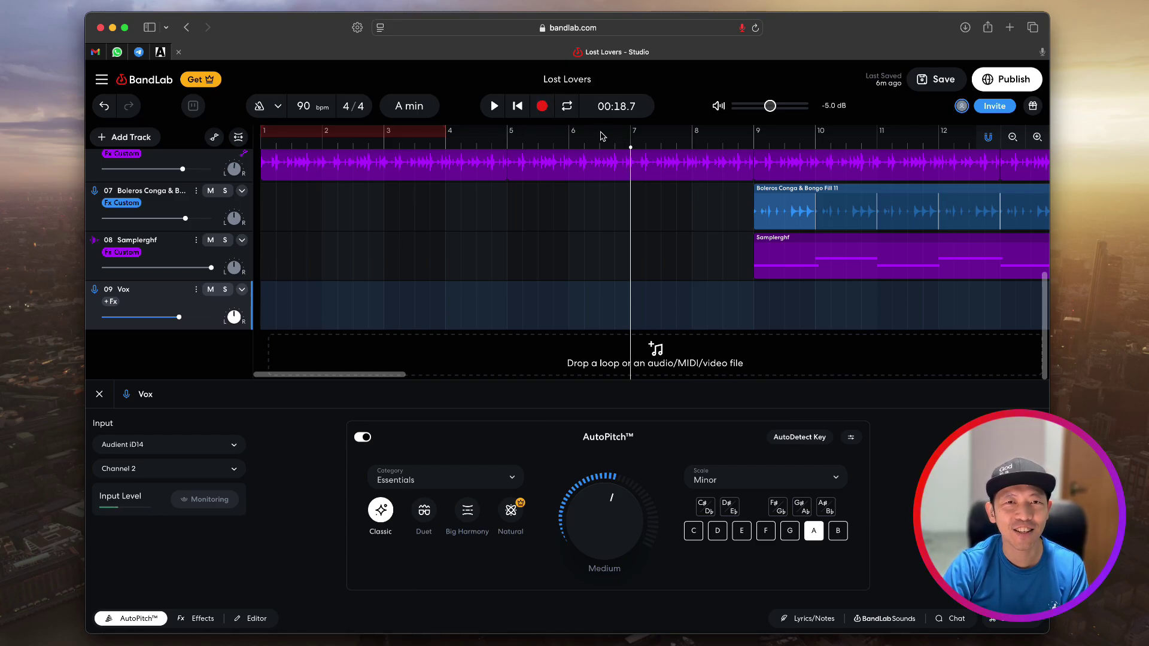
Step: Record a vocal take on Vox from bar 7 to about bar 12, then start playing it back
left_click(542, 107)
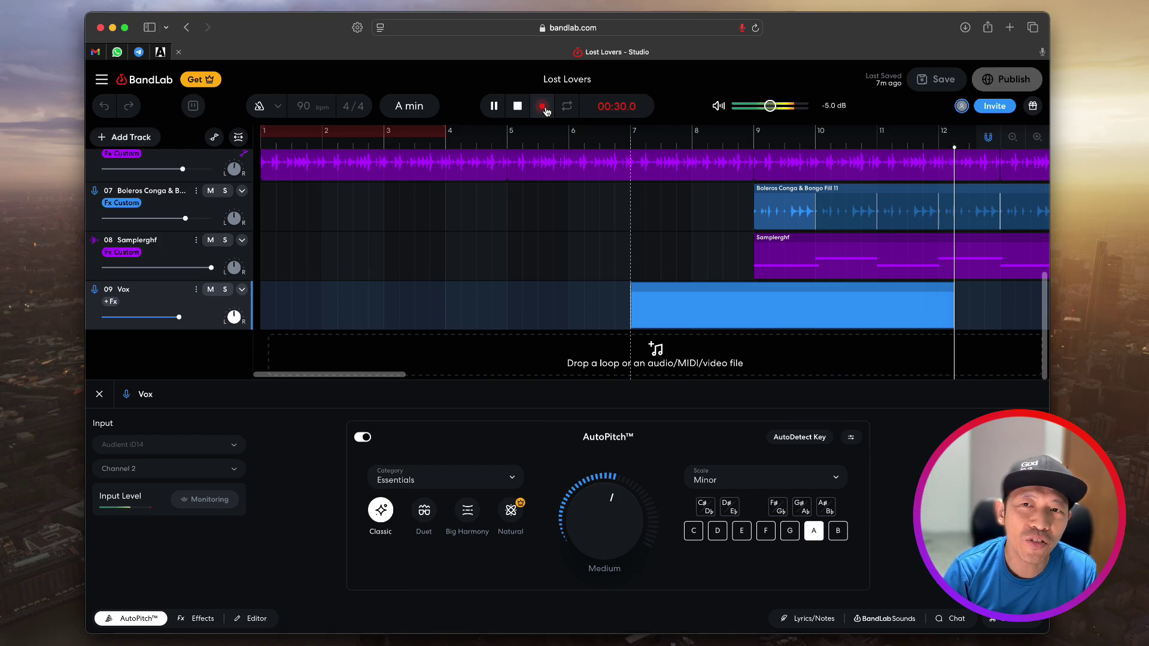
left_click(543, 110)
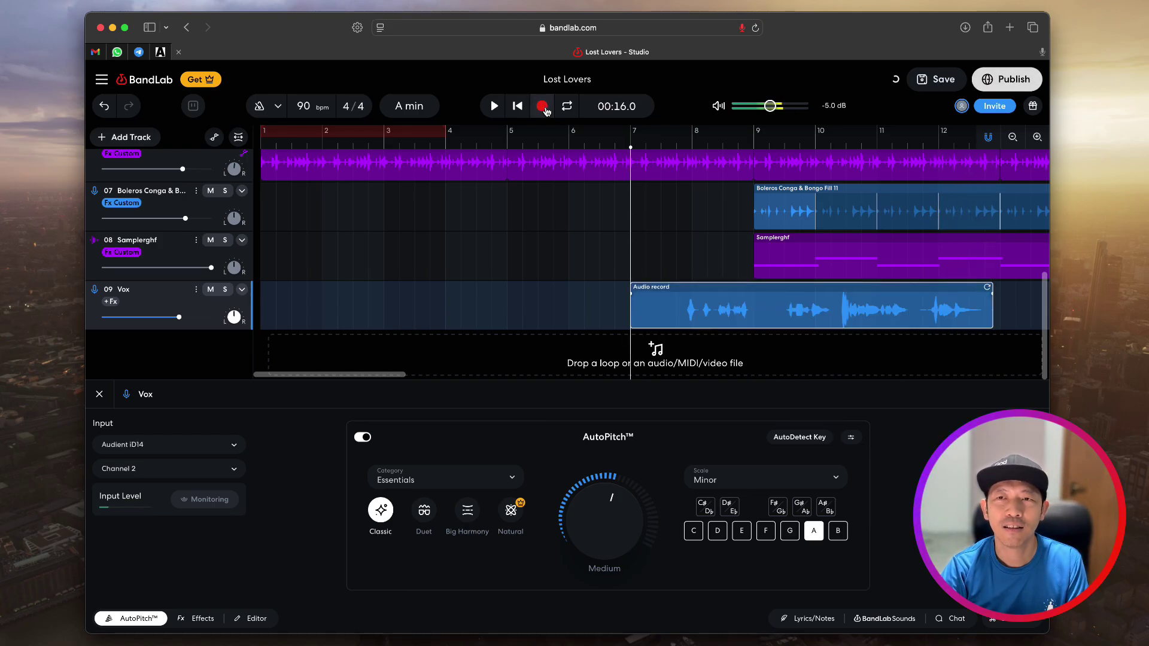
left_click(668, 147)
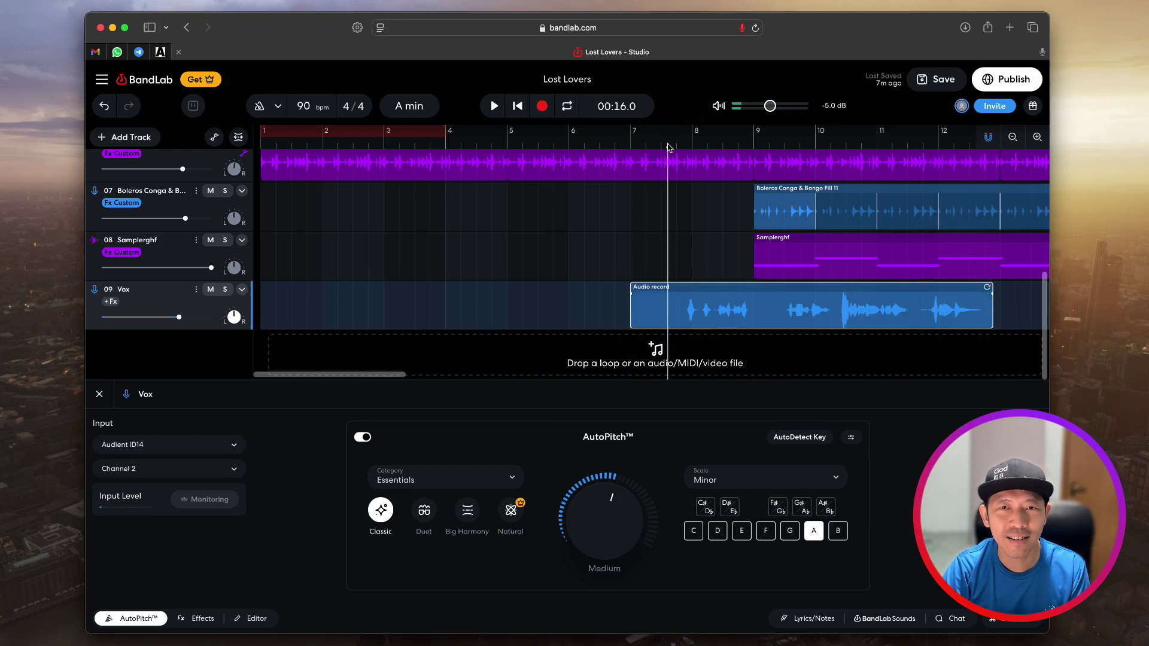
key("space")
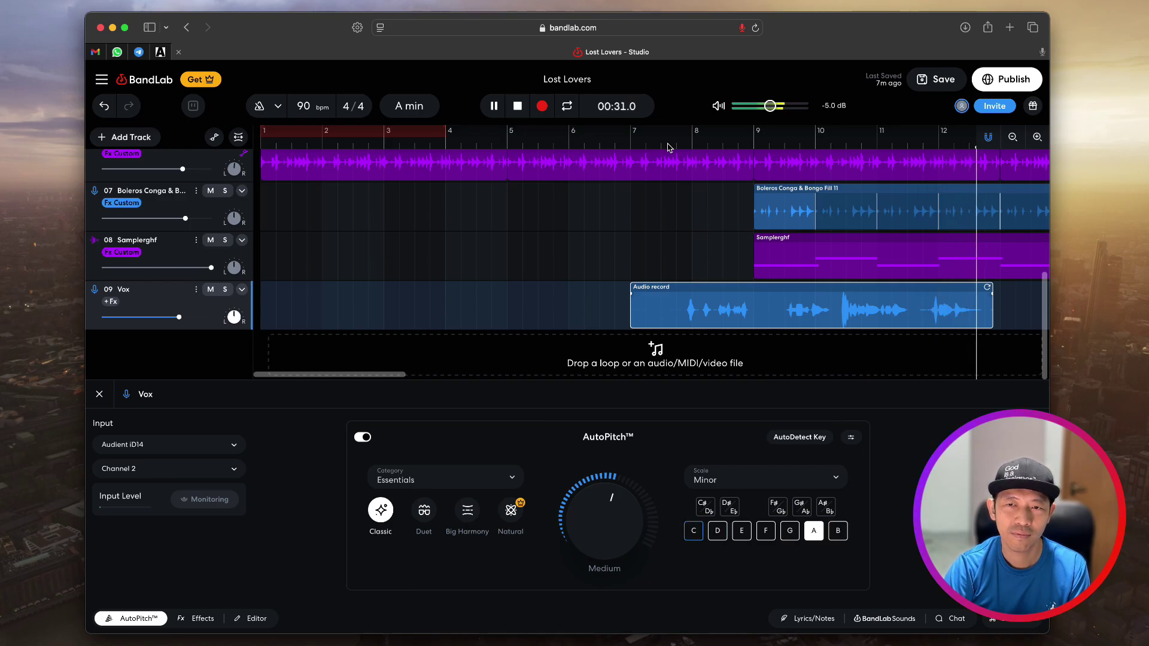
Step: Stop playback after hearing the AutoPitched vocal take
key("space")
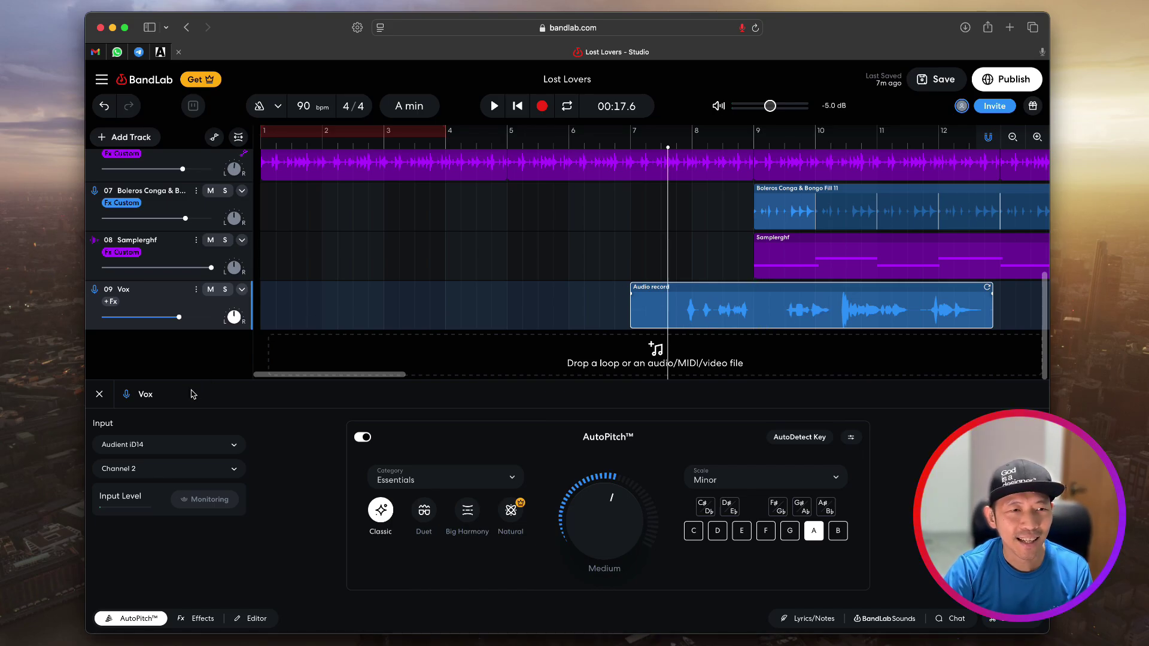
Step: Look over the Vox track's effects and clip editor, placing the playhead at bar 8
left_click(203, 620)
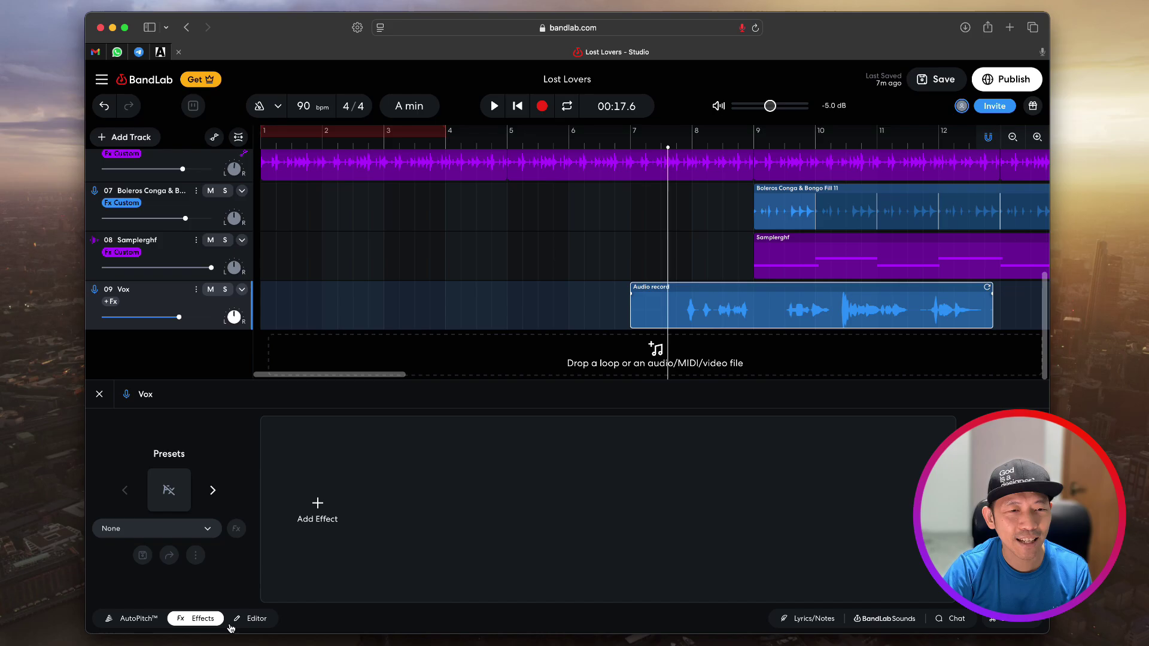
left_click(239, 624)
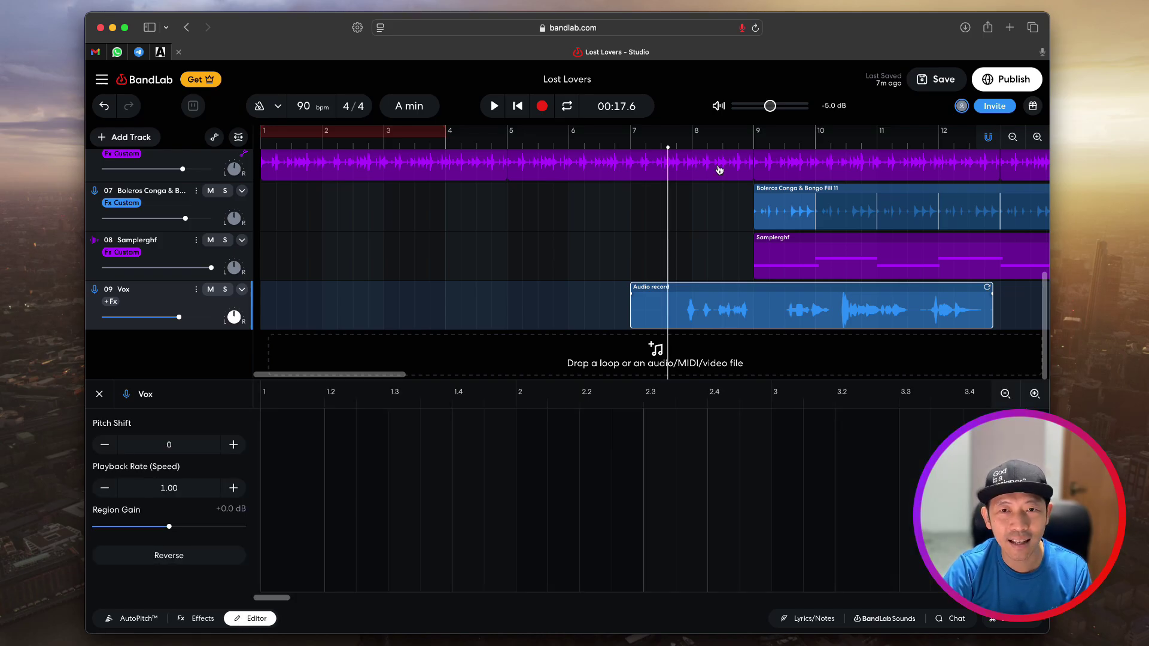
left_click(693, 140)
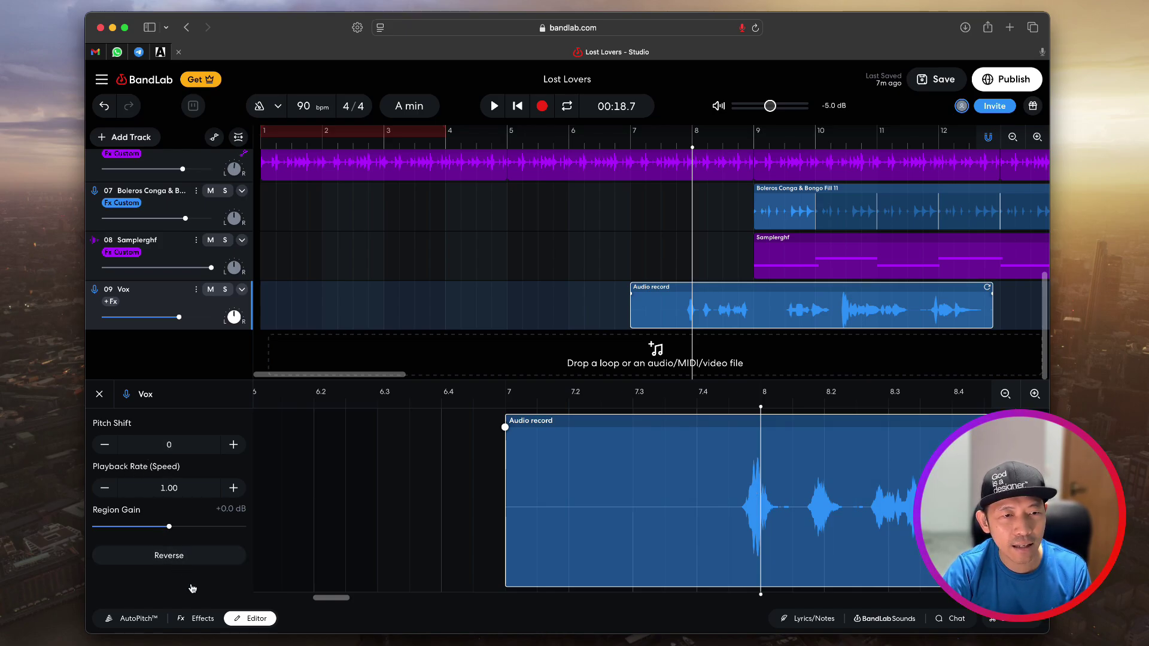
Step: Add BL Driver to the Vox effects chain and preview the vocal from just before bar 8
left_click(203, 619)
left_click(318, 506)
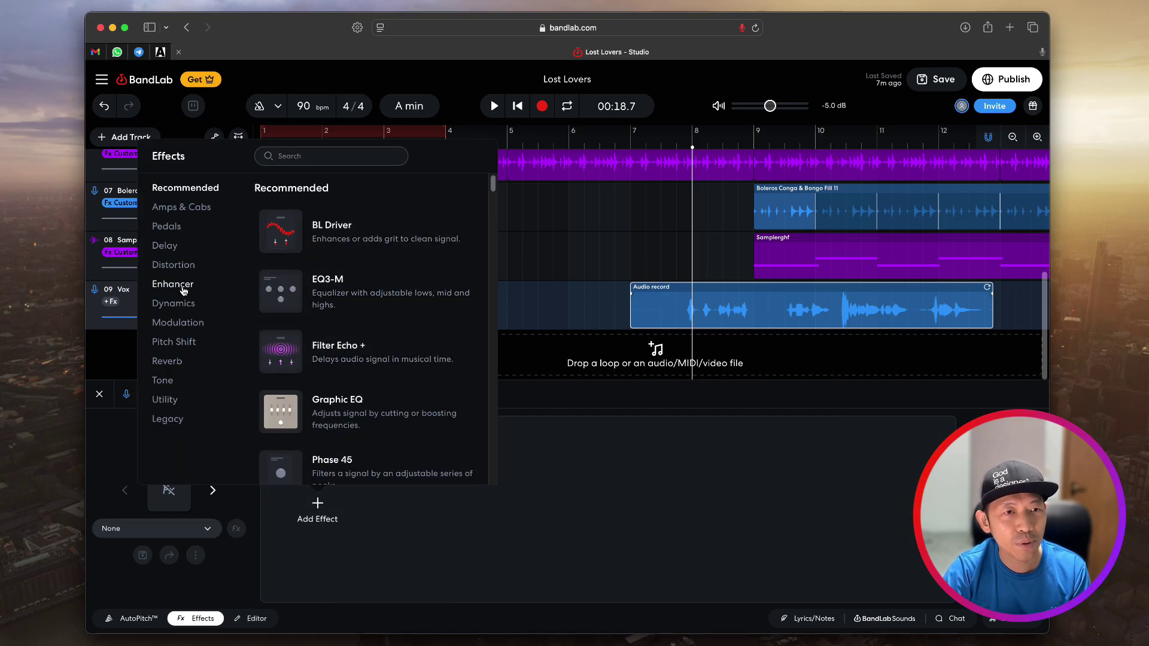
left_click(303, 240)
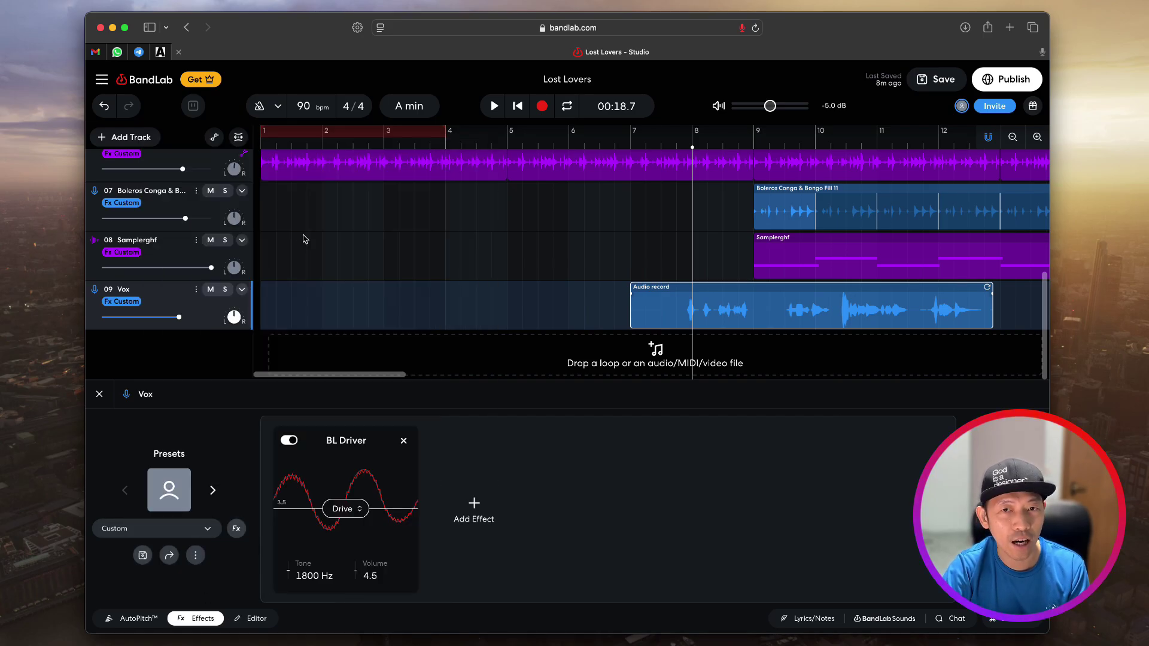
left_click(669, 146)
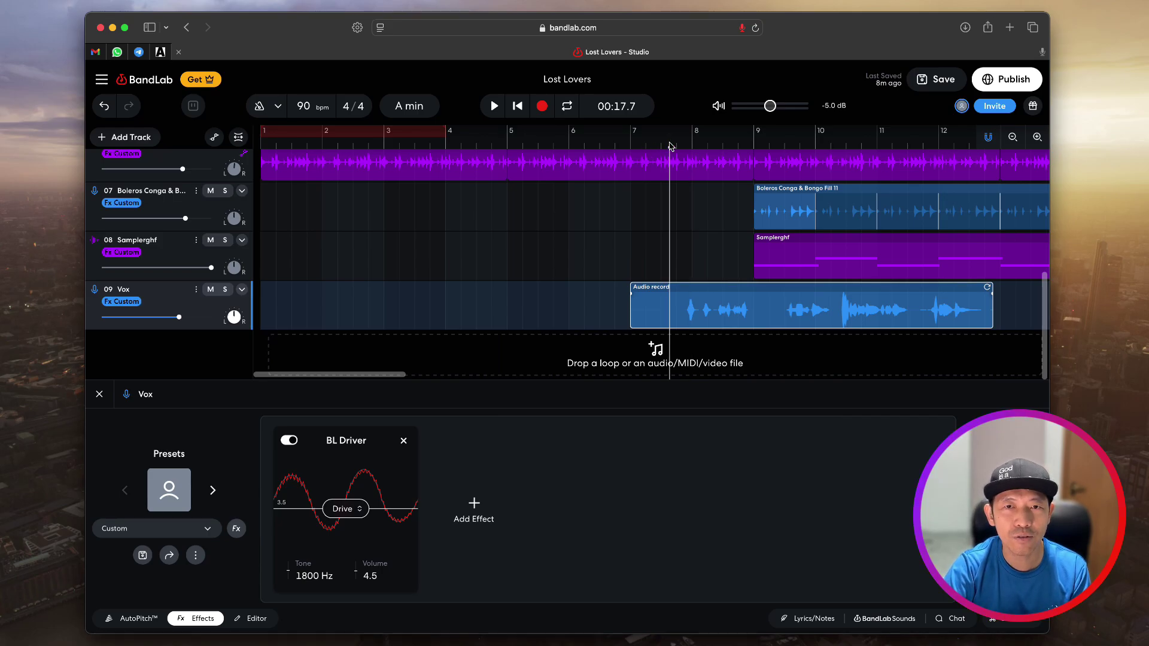
key("space")
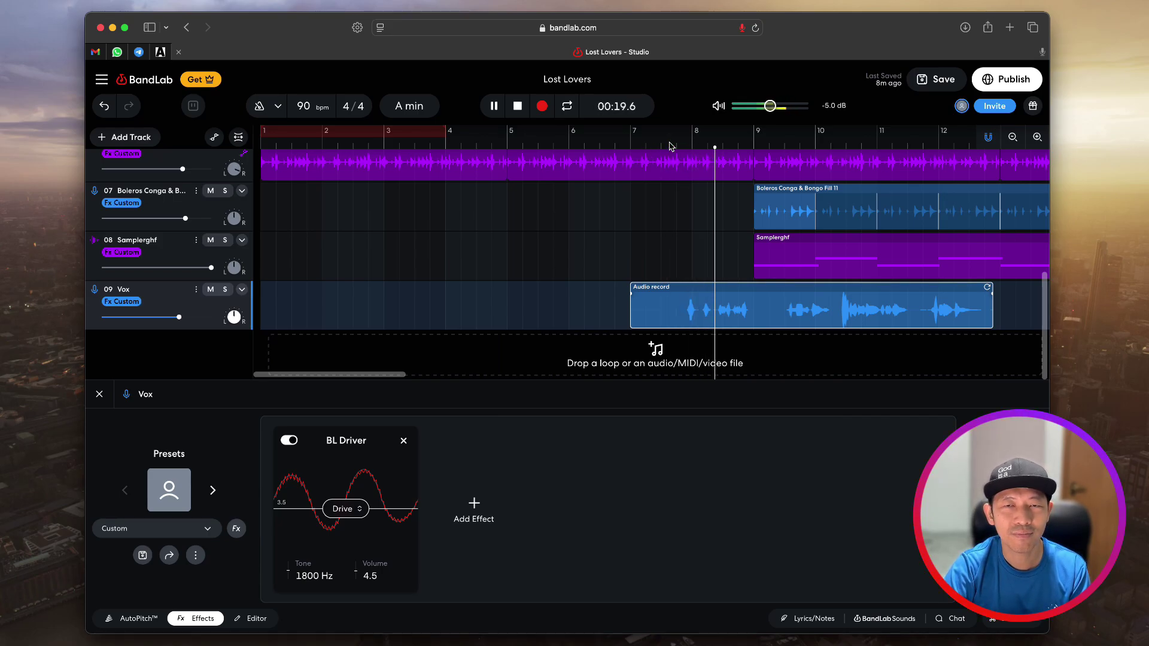
key("space")
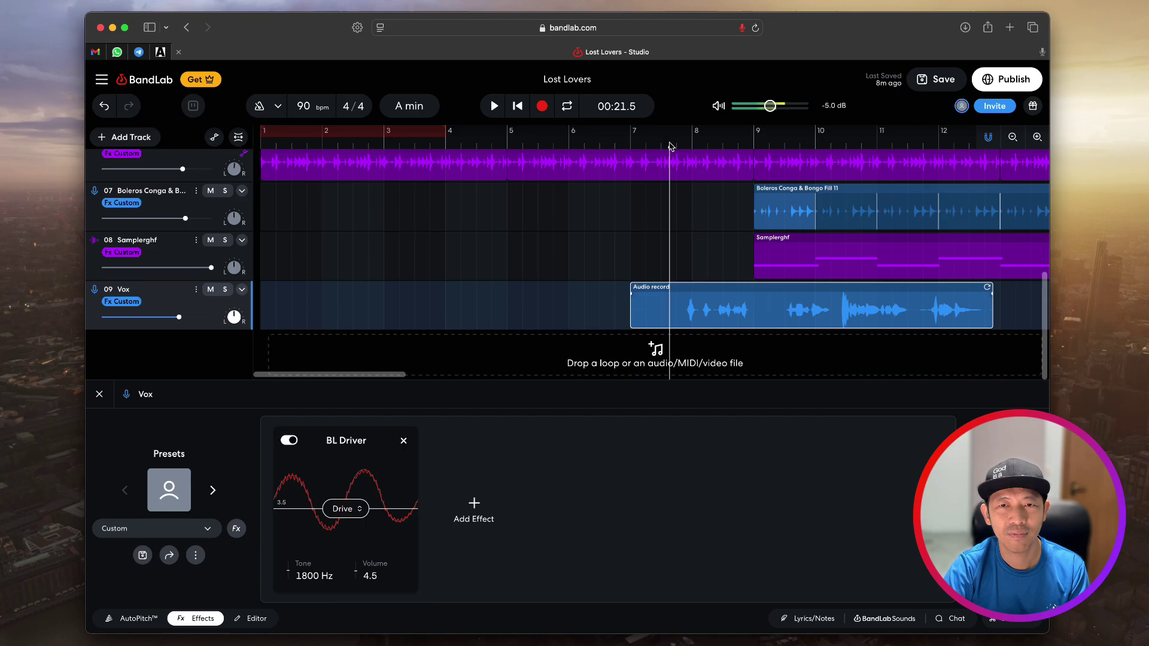